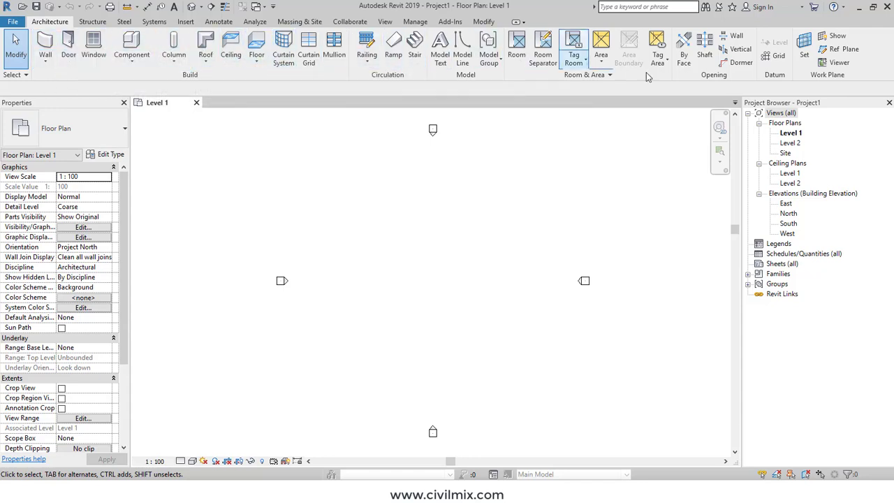
# Draw a horizontal grid line across the upper part of the plan and a second, equally long one 5000 mm below it
pyautogui.click(776, 61)
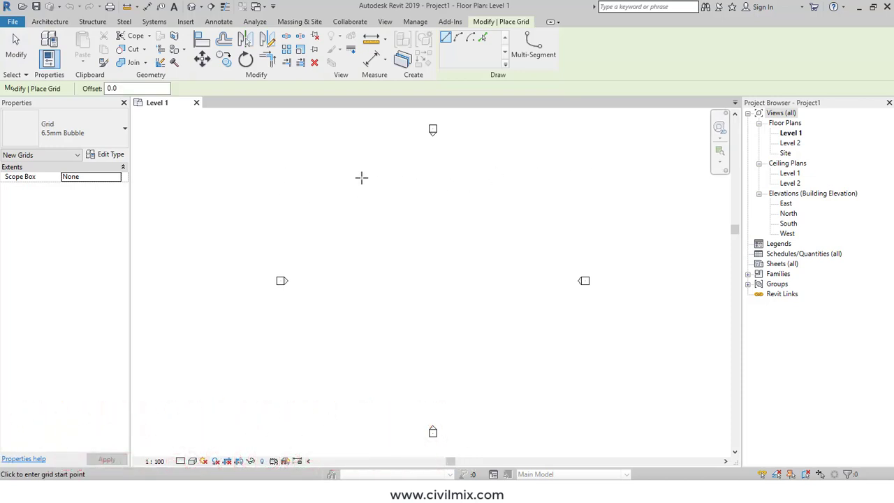
pyautogui.click(307, 180)
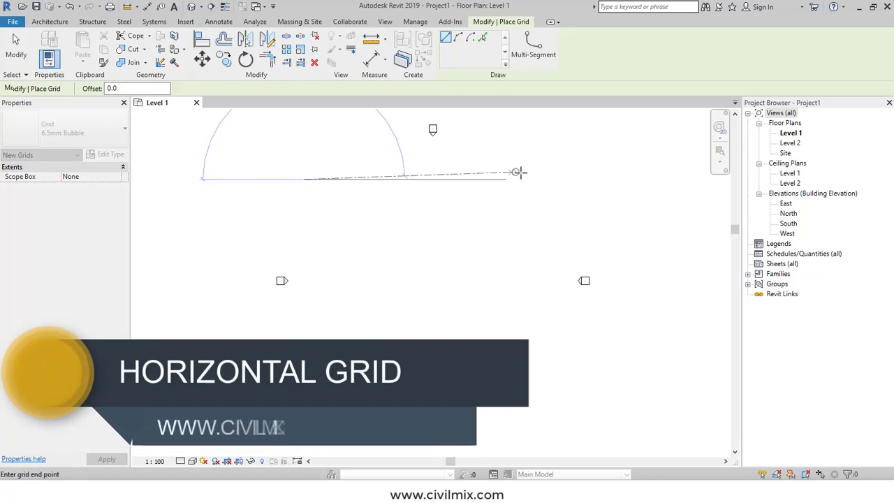
pyautogui.click(580, 180)
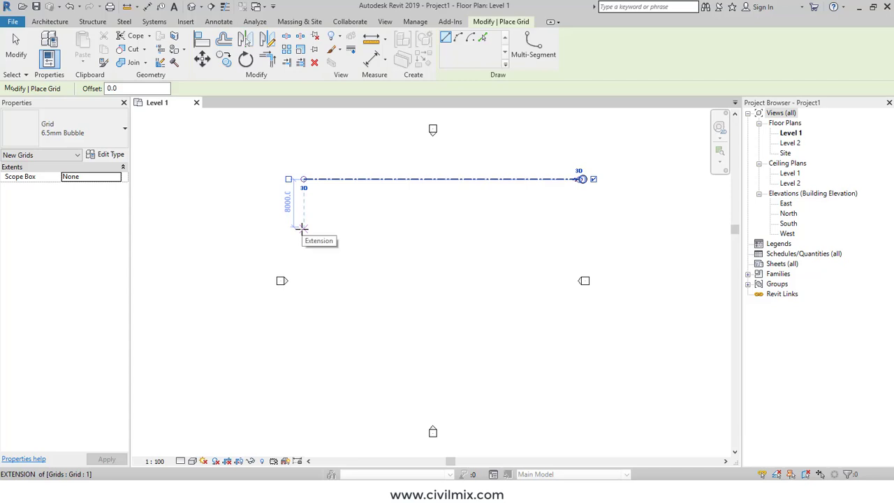
pyautogui.write('50')
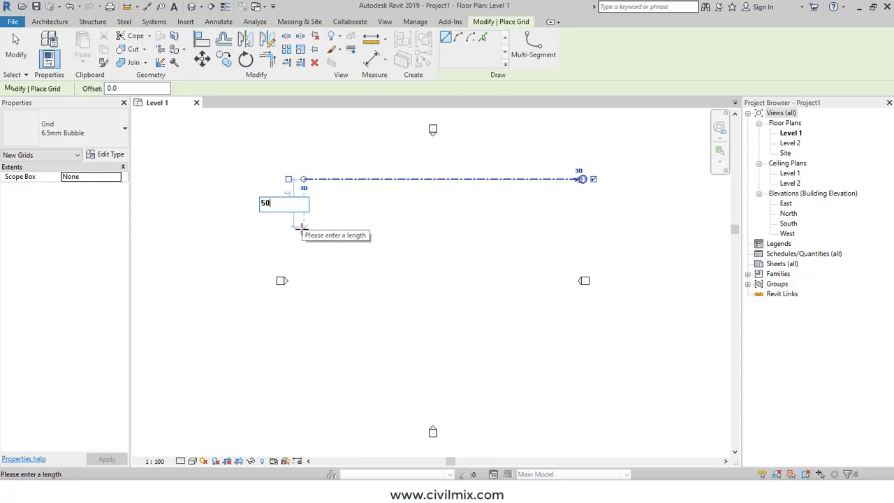
pyautogui.write('00')
pyautogui.press('Return')
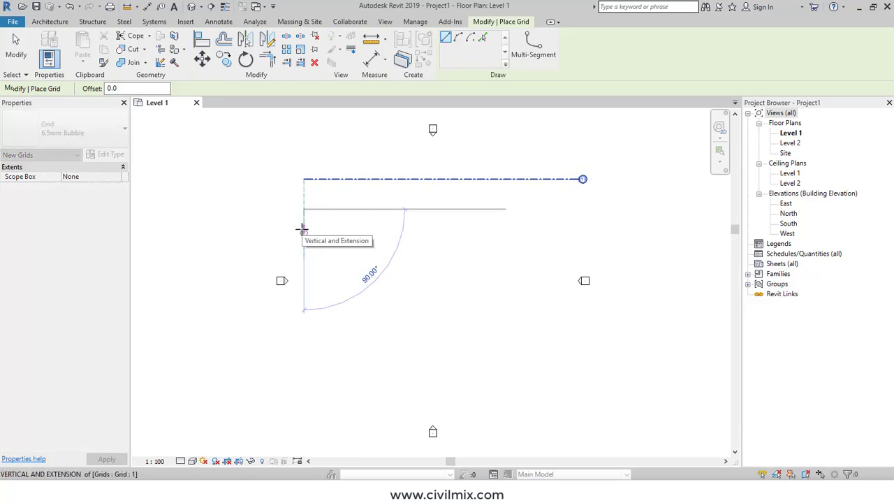
pyautogui.click(580, 208)
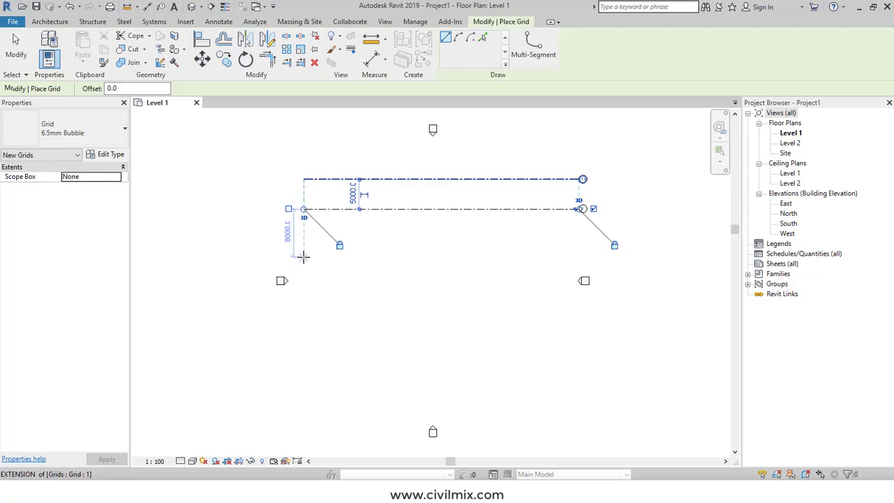
# Add a third horizontal grid line of the same length, 2500 mm below the second one
pyautogui.write('2')
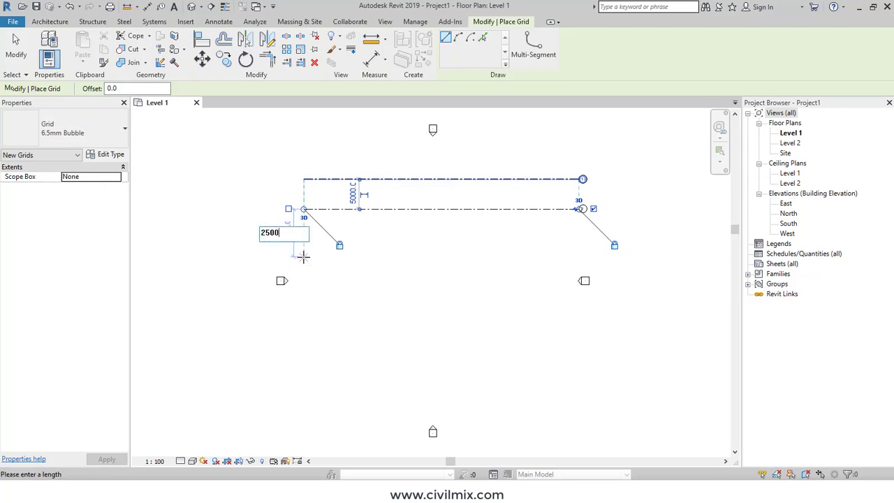
pyautogui.write('500')
pyautogui.press('Return')
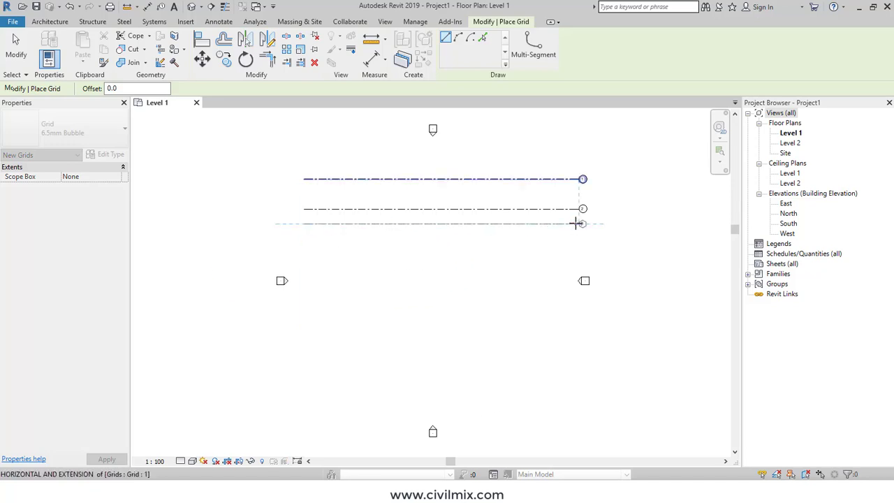
pyautogui.click(579, 224)
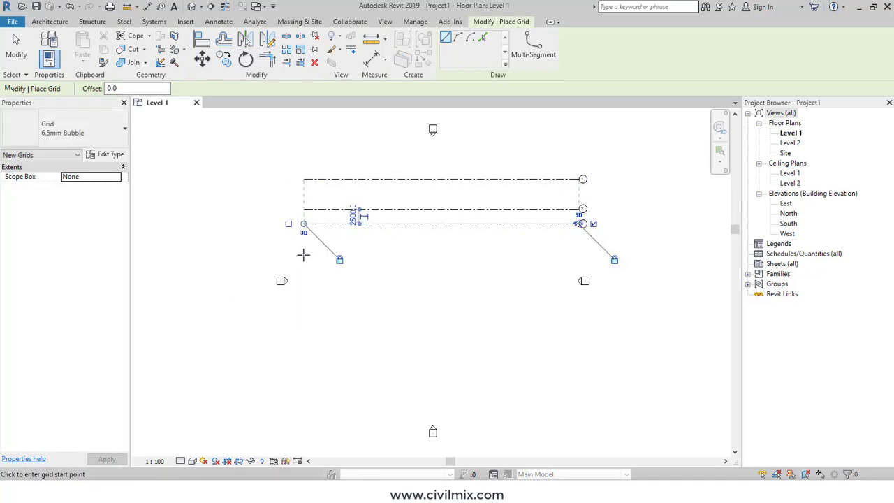
# Add a fourth horizontal grid line, 6000 mm below the third and aligned with the ends of the others
pyautogui.write('6')
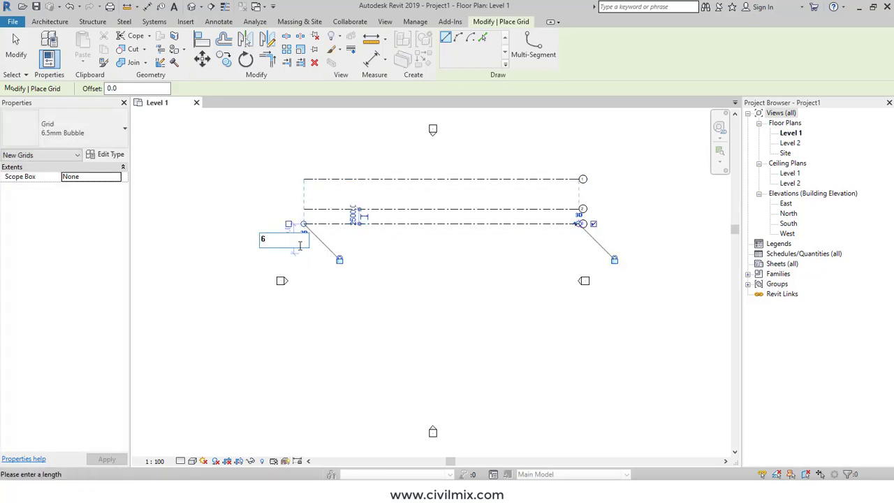
pyautogui.press('Escape')
pyautogui.write('600')
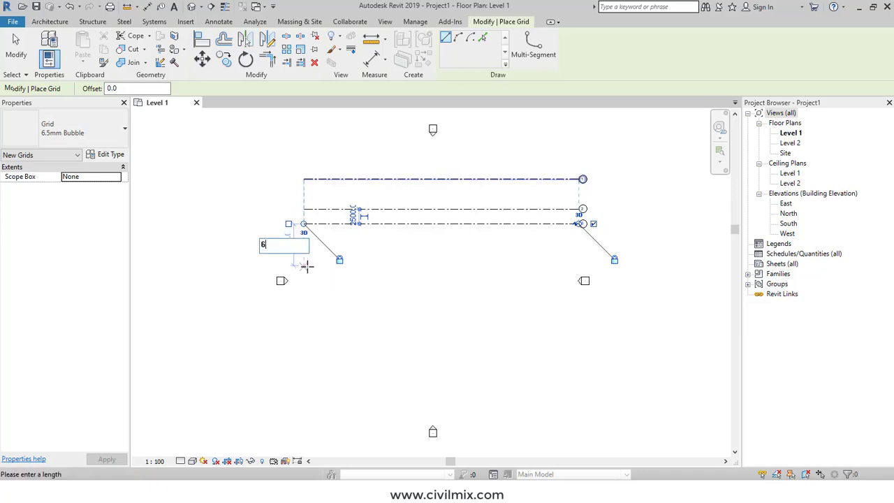
pyautogui.write('0')
pyautogui.press('Return')
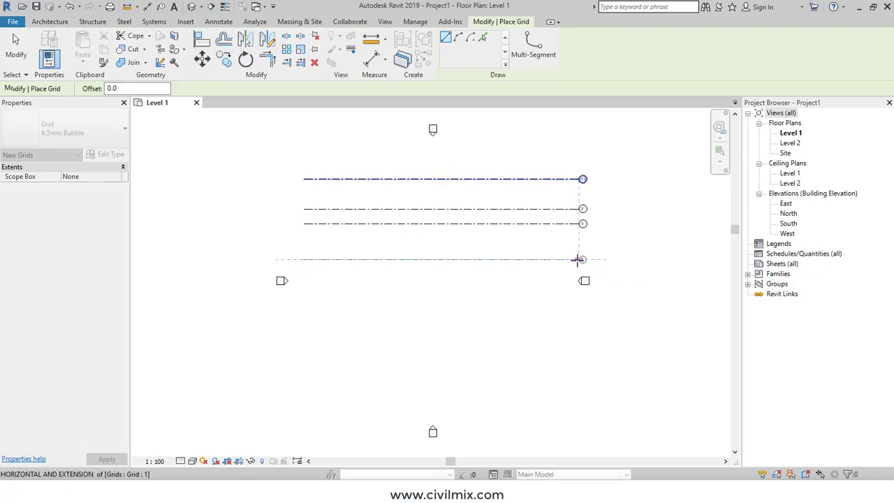
pyautogui.click(580, 260)
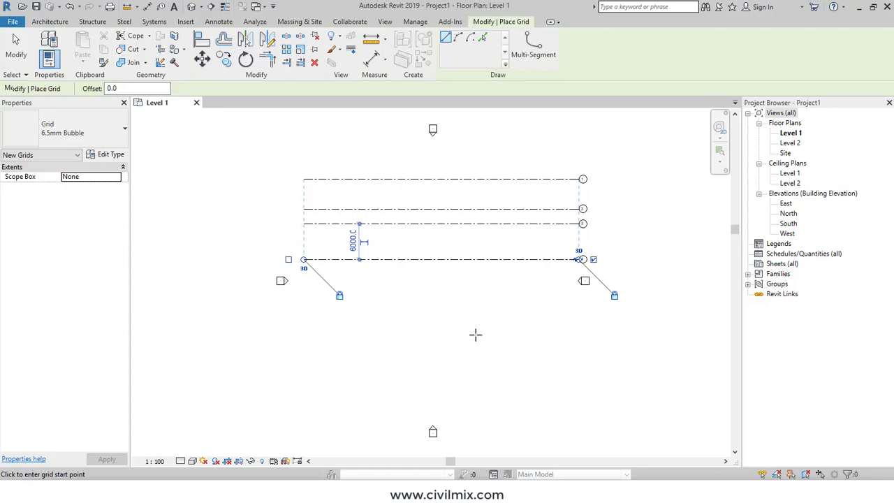
# Draw a vertical grid line across all four horizontal grids near their left ends, and a second one 3000 mm to its right
pyautogui.click(355, 142)
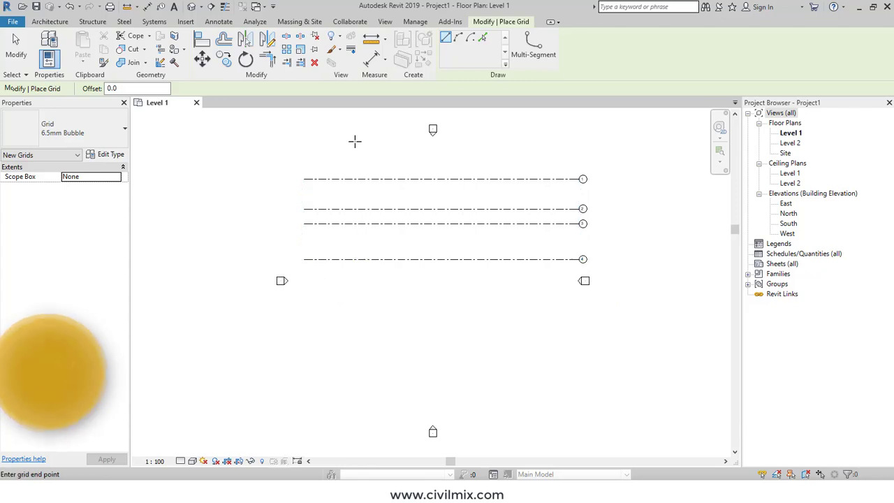
pyautogui.click(354, 290)
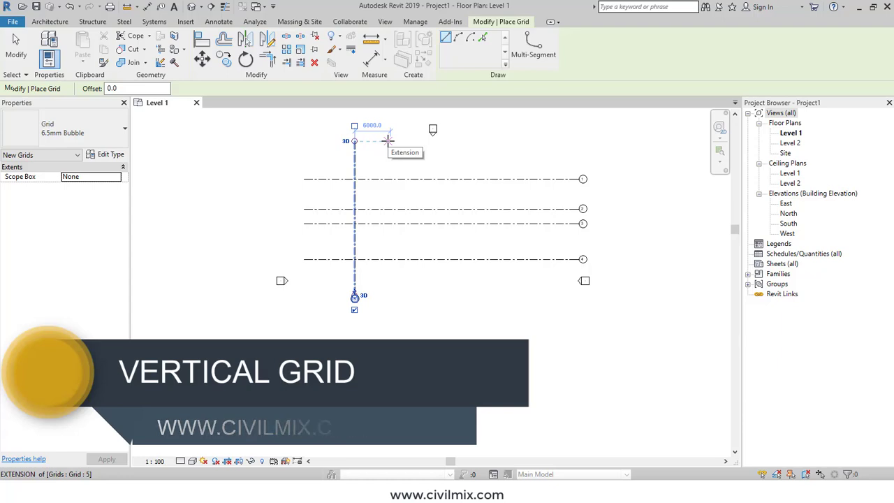
pyautogui.write('3000')
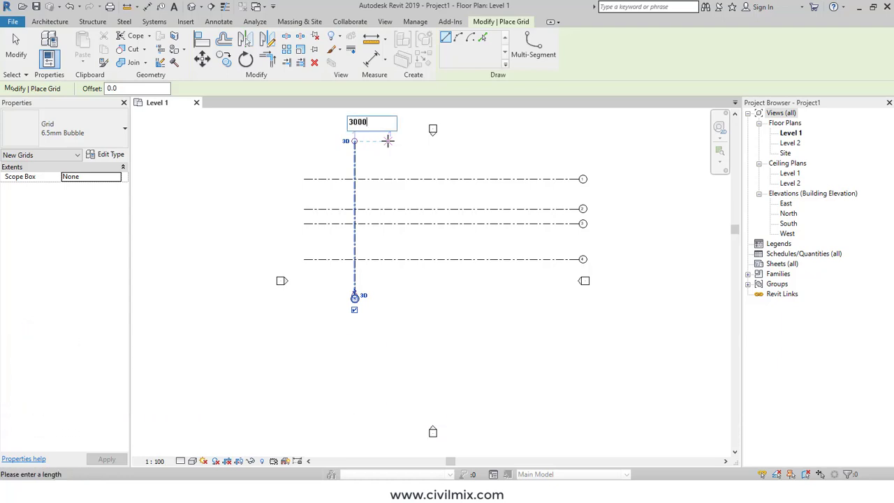
pyautogui.press('Return')
pyautogui.click(373, 141)
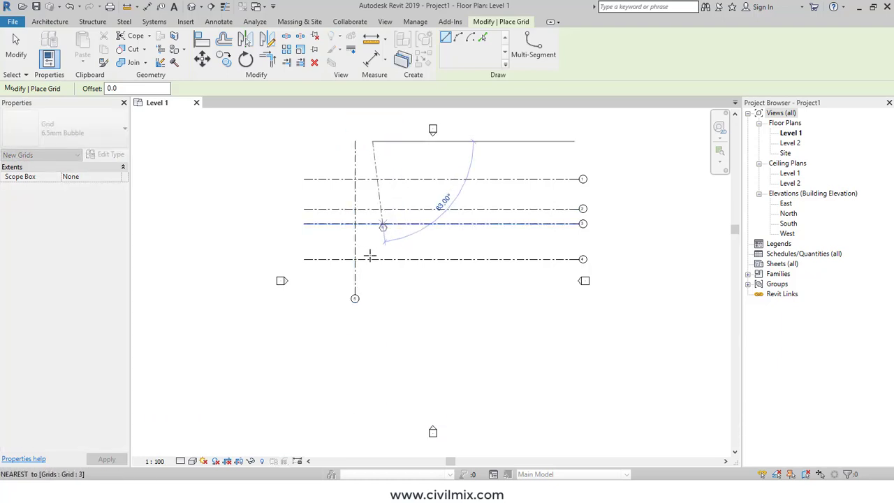
pyautogui.click(372, 299)
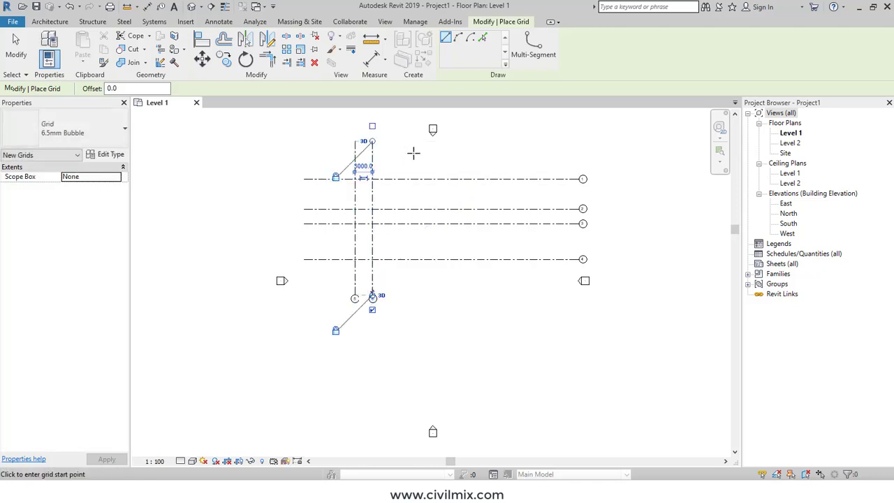
# Add a third vertical grid line of equal length, 7000 mm to the right of the second vertical one
pyautogui.write('7')
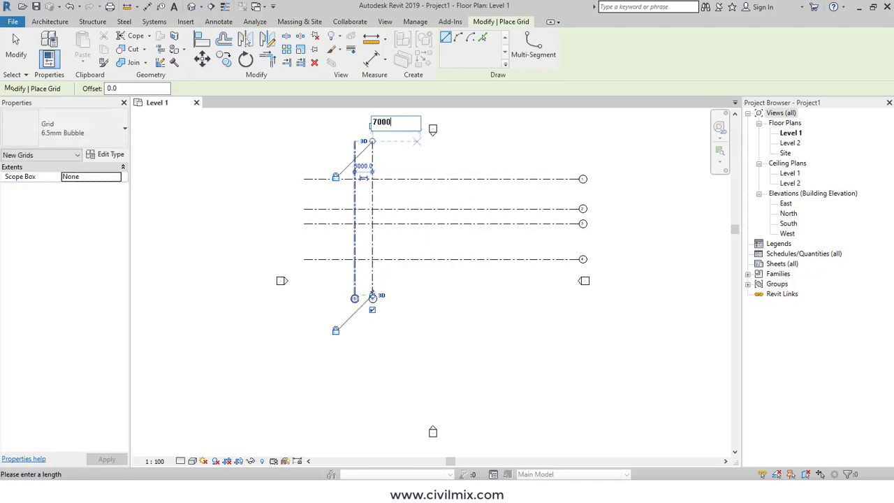
pyautogui.write('000')
pyautogui.press('Return')
pyautogui.click(415, 142)
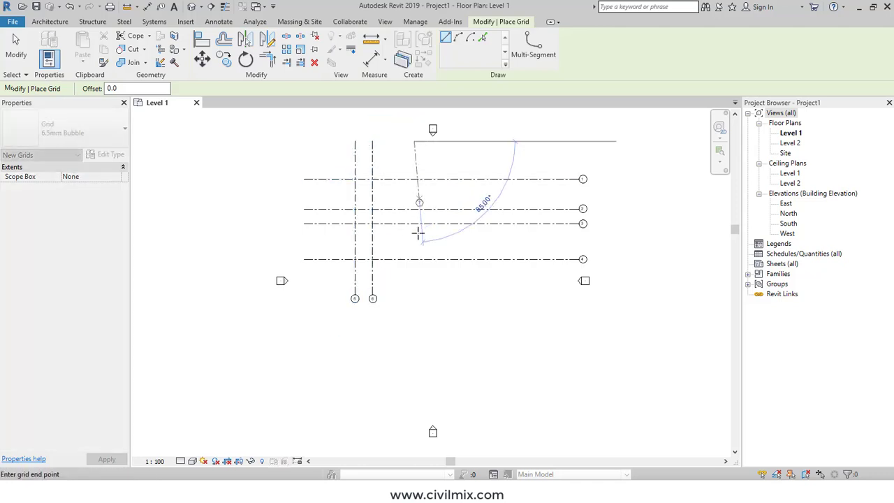
pyautogui.click(413, 298)
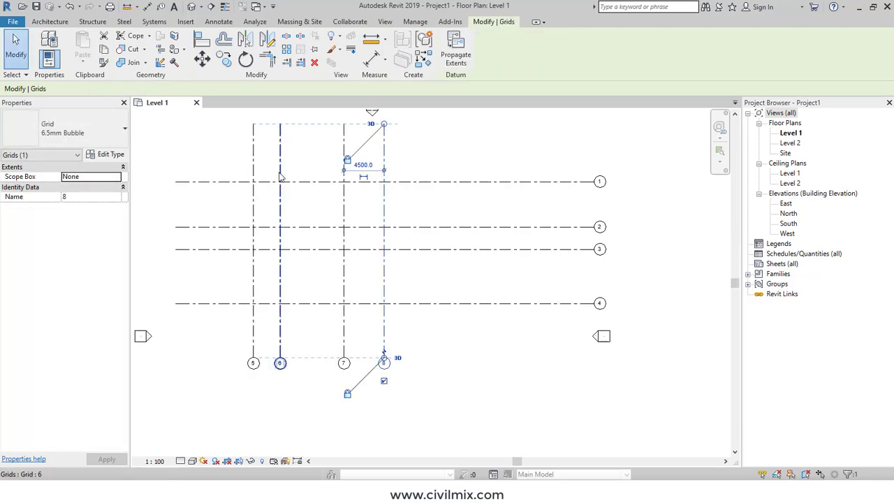
# Move vertical grid 6 by setting its distance to grid 7 to 2500 mm
pyautogui.click(280, 342)
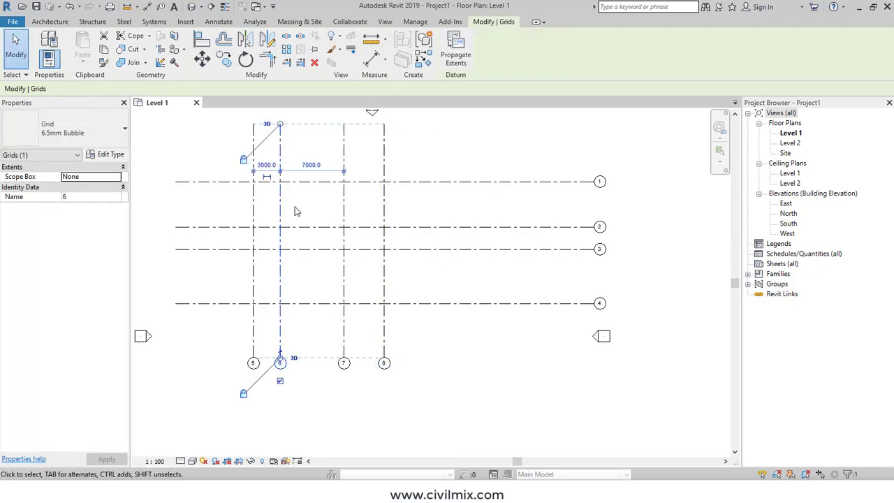
pyautogui.click(306, 165)
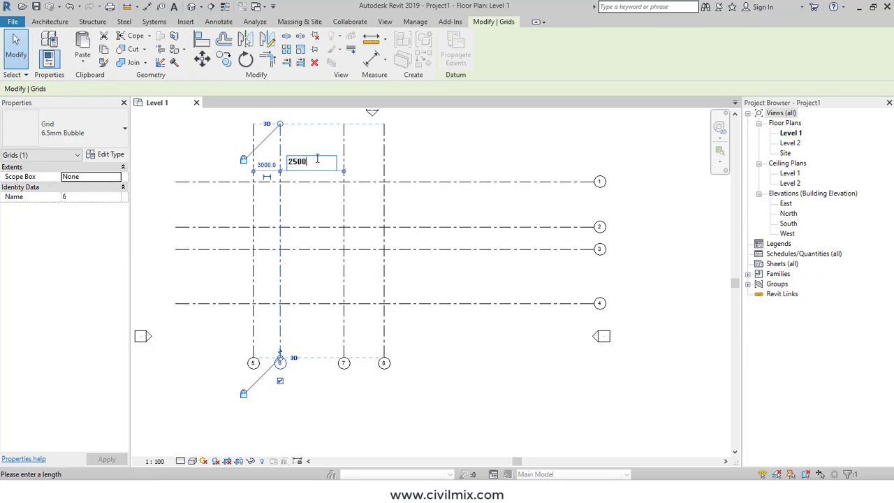
pyautogui.press('Return')
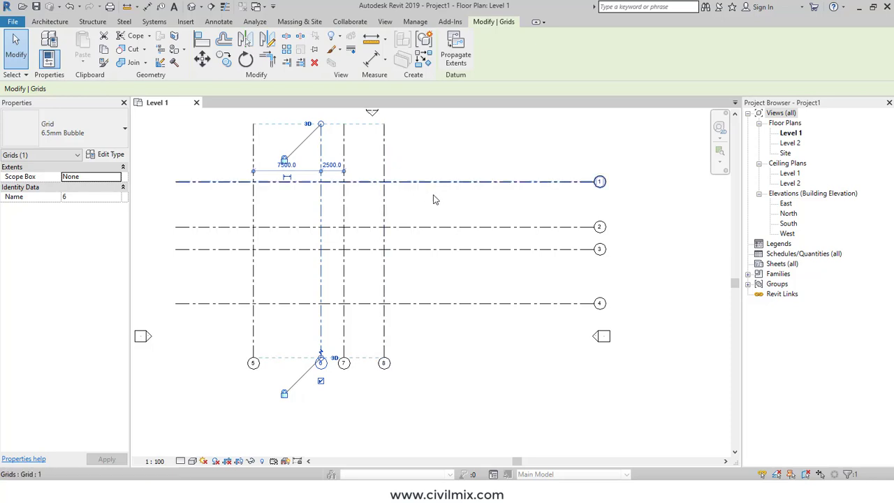
# Move horizontal grid 2 by setting its distance from grid 1 to 4500 mm, and clear the selection
pyautogui.click(423, 234)
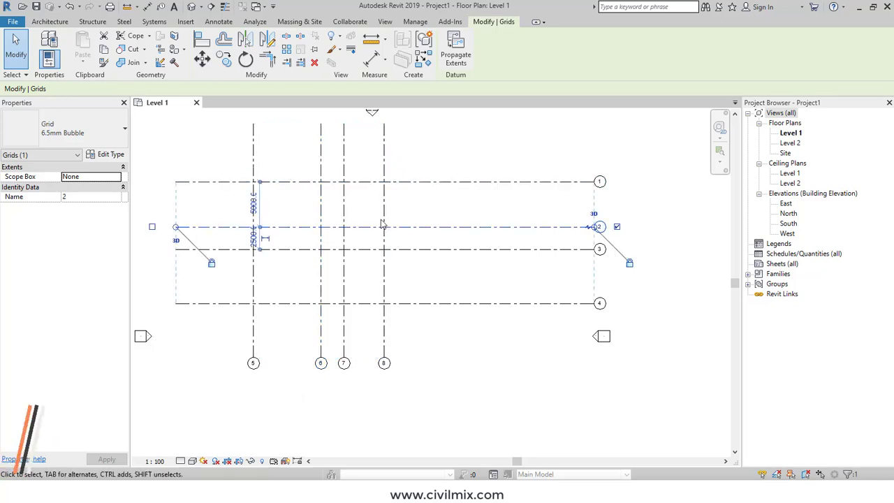
pyautogui.click(256, 204)
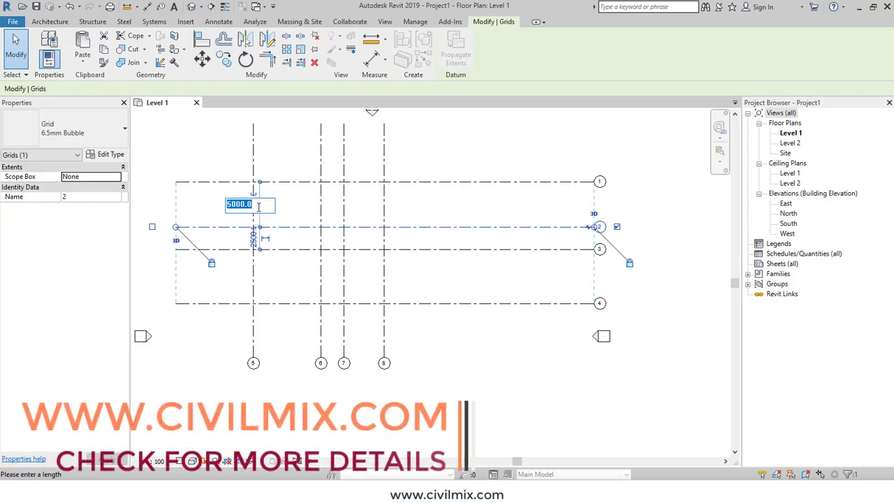
pyautogui.write('4500')
pyautogui.press('Return')
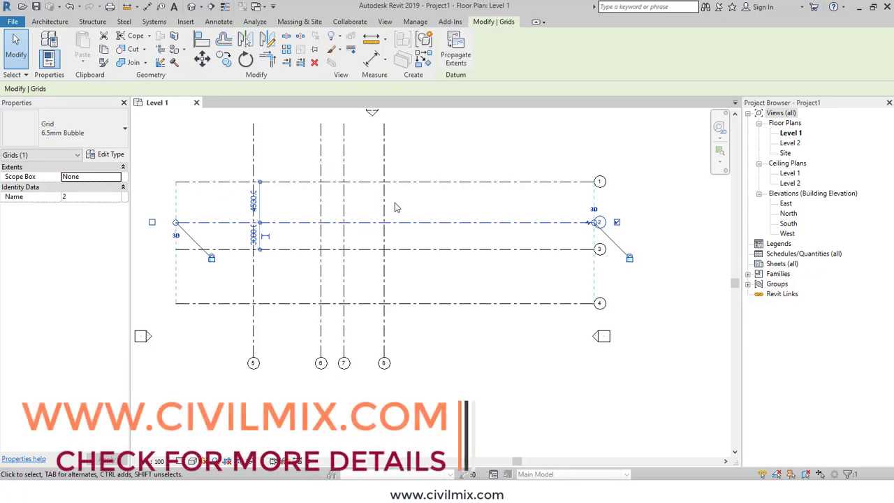
pyautogui.press('Escape')
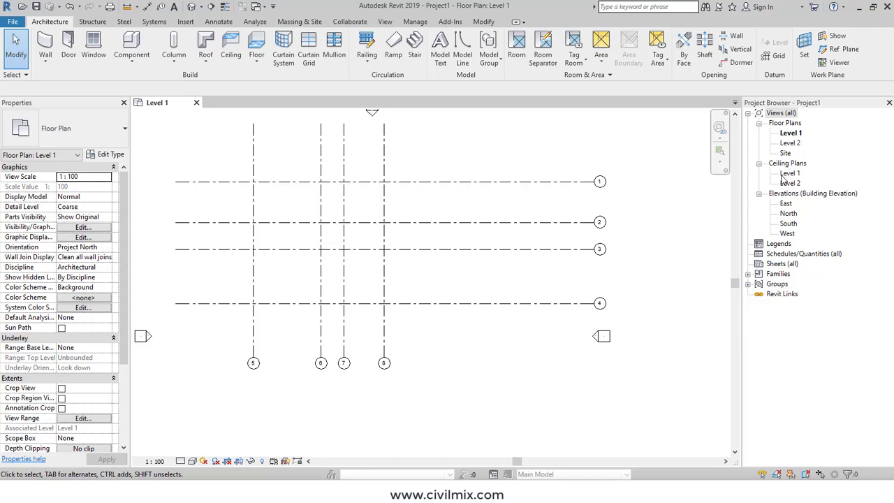
# Rename the Level 1 floor plan to GROUND FLOOR and apply the new name to the corresponding level and views
pyautogui.click(787, 134)
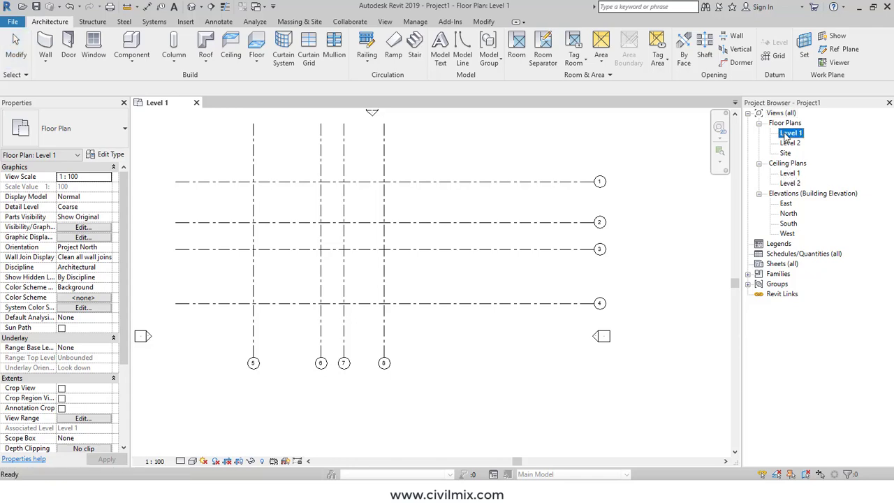
pyautogui.rightClick(785, 136)
pyautogui.moveTo(778, 311)
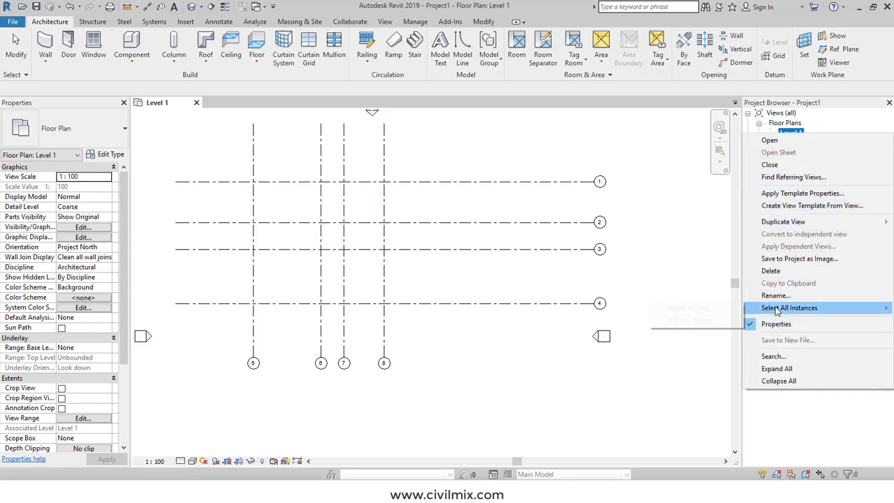
pyautogui.click(776, 296)
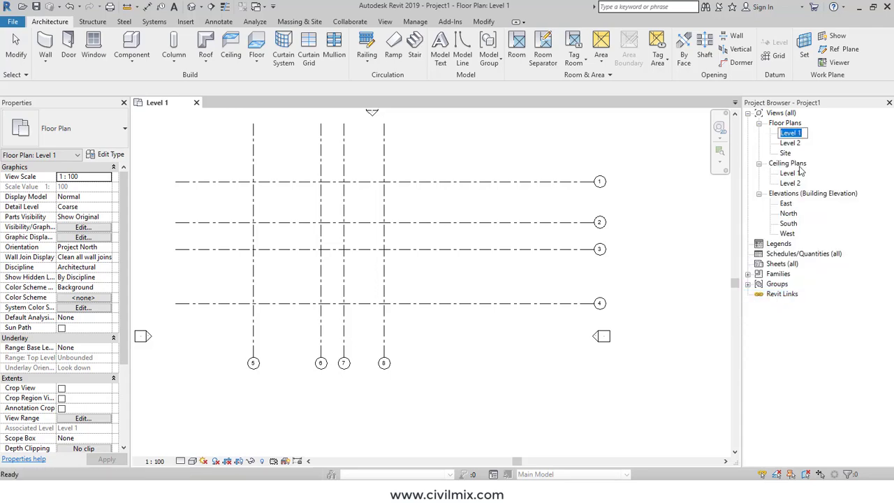
pyautogui.write('GR')
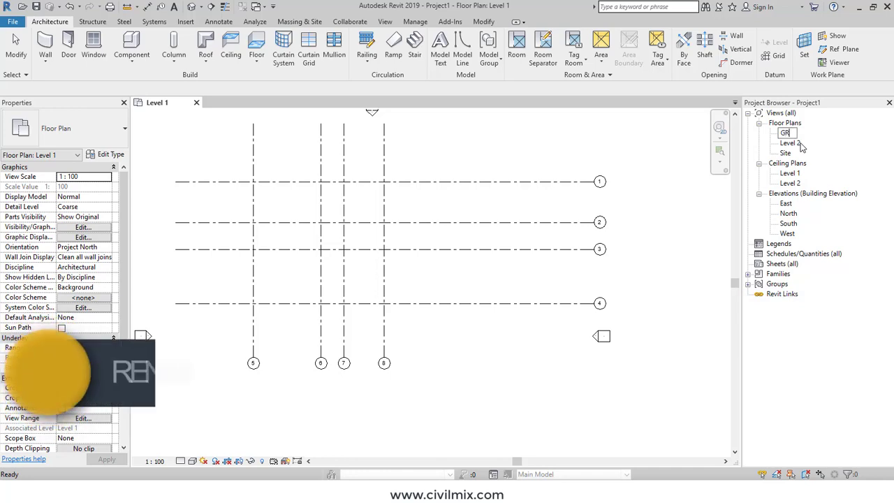
pyautogui.write('OUND FLOOR')
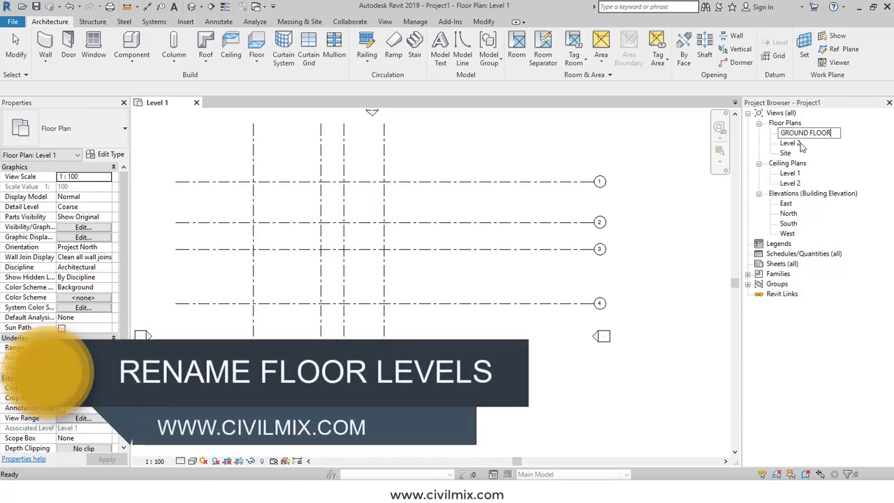
pyautogui.press('Return')
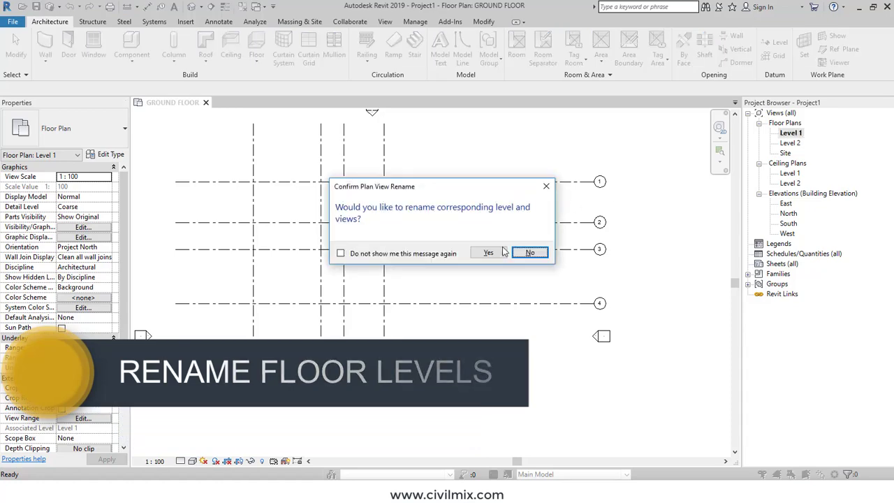
pyautogui.click(489, 252)
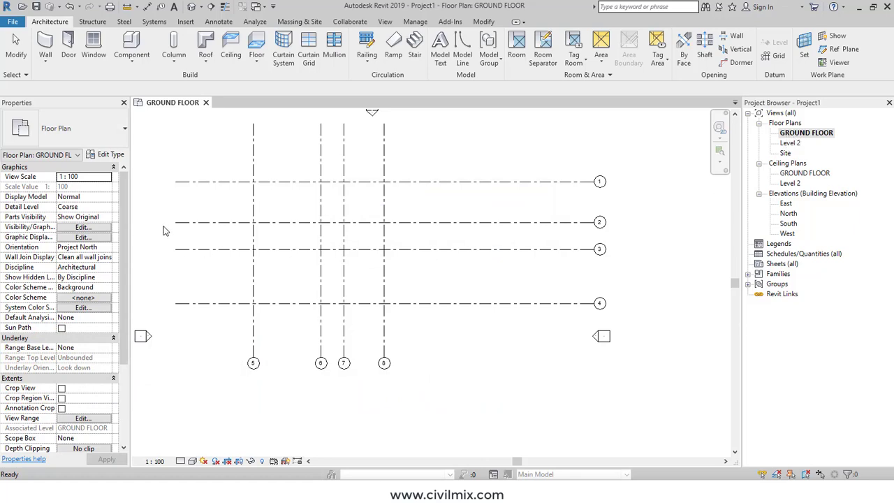
# Open the East elevation and extend the linked level lines so their heads sit beyond grid 1
pyautogui.click(785, 204)
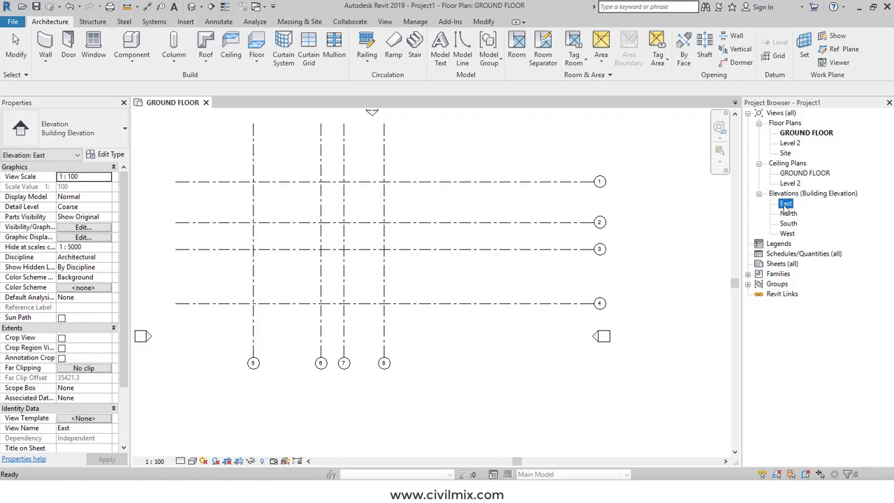
pyautogui.doubleClick(785, 205)
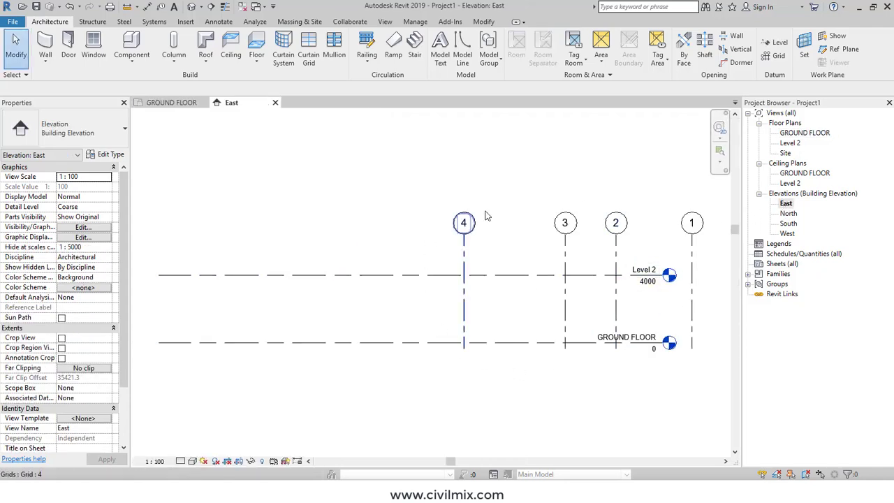
pyautogui.click(593, 343)
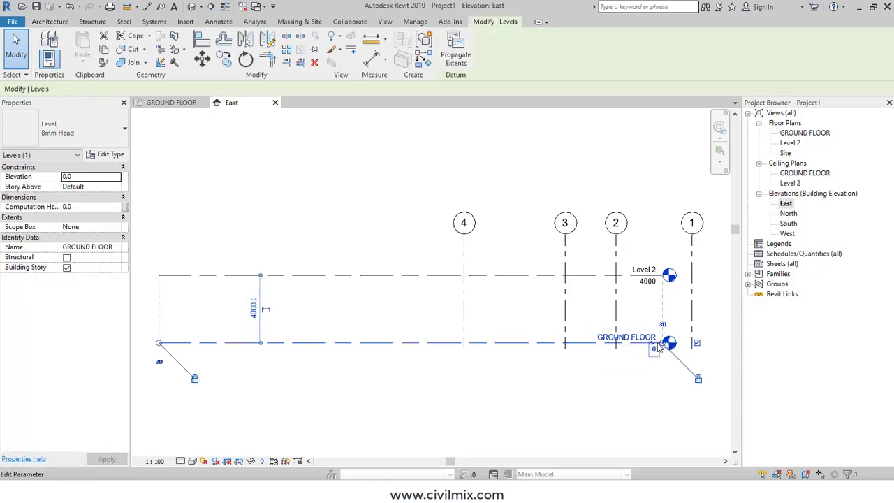
pyautogui.moveTo(664, 347); pyautogui.dragTo(712, 343)
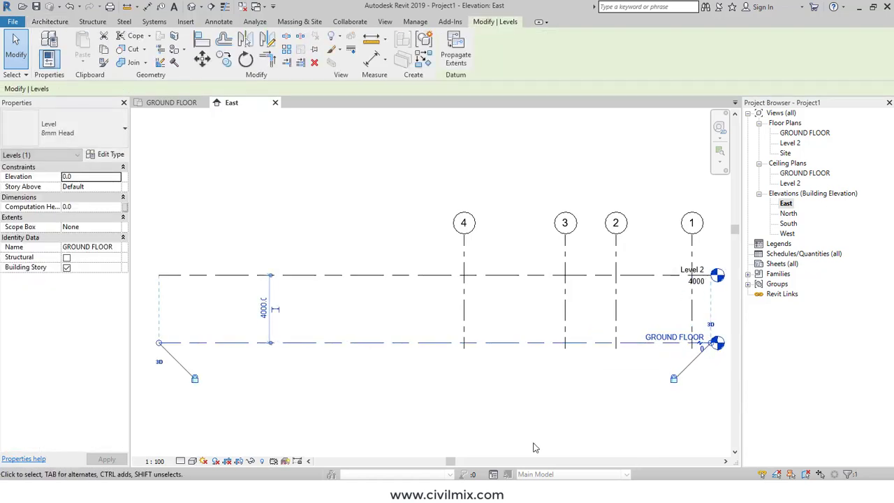
pyautogui.moveTo(451, 462); pyautogui.dragTo(479, 461)
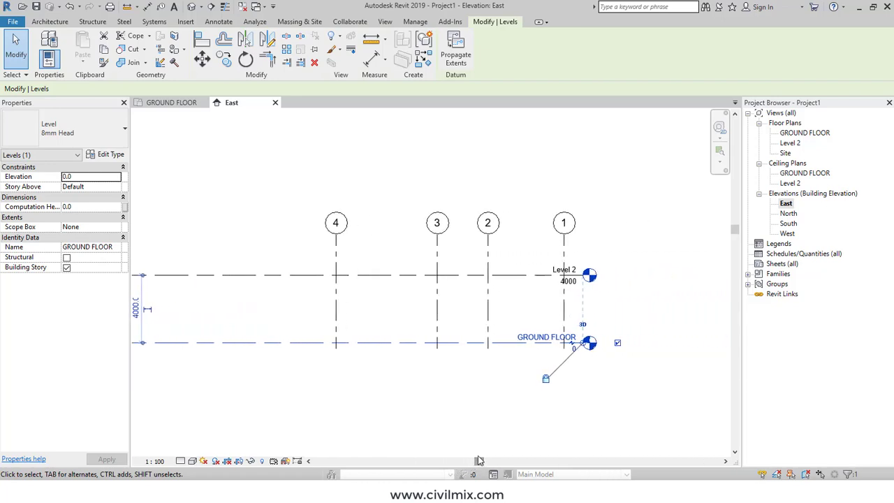
pyautogui.moveTo(585, 345); pyautogui.dragTo(648, 347)
pyautogui.click(585, 411)
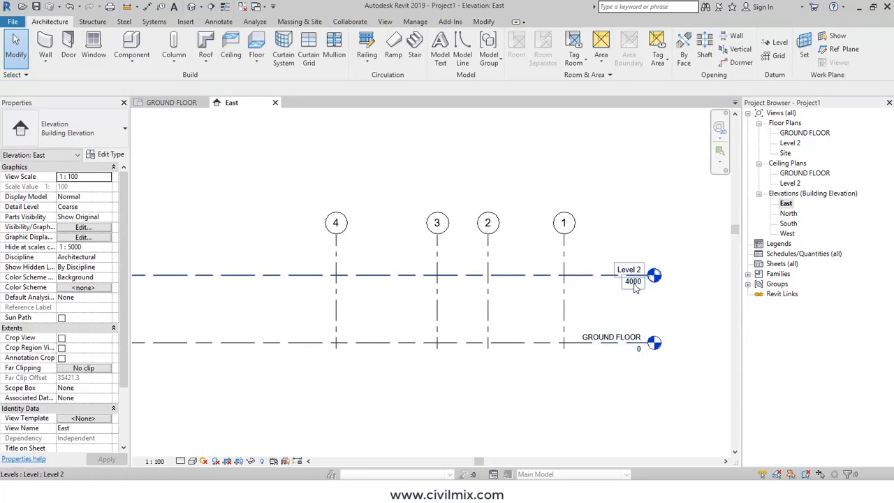
# Draw a new level above Level 2 at elevation 6600, spanning all four grids and aligned with the existing level heads
pyautogui.click(778, 46)
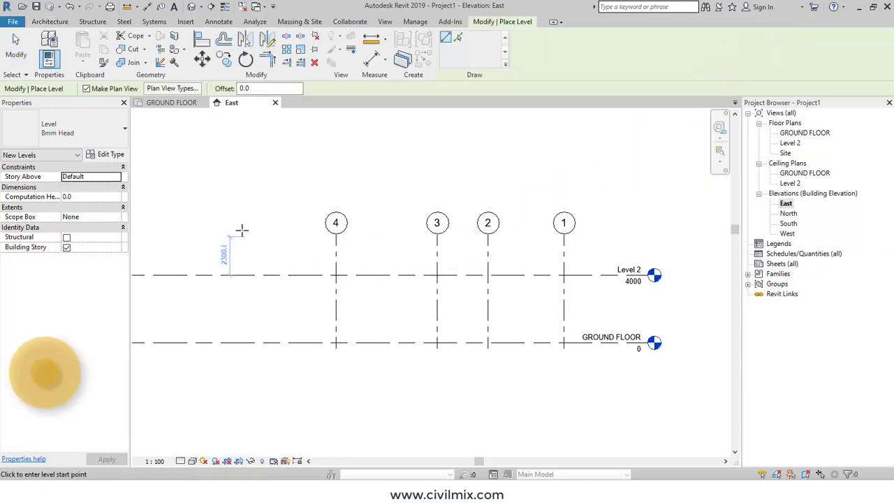
pyautogui.click(178, 231)
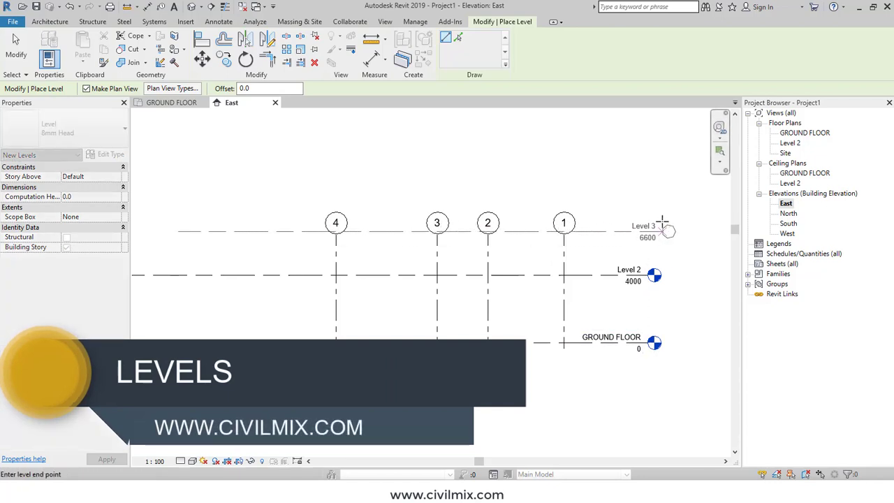
pyautogui.click(654, 231)
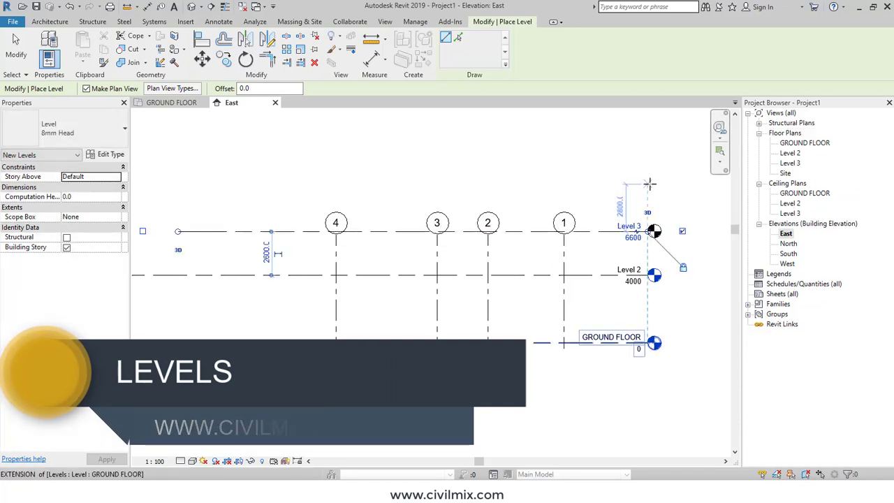
pyautogui.press('Escape')
pyautogui.press('Escape')
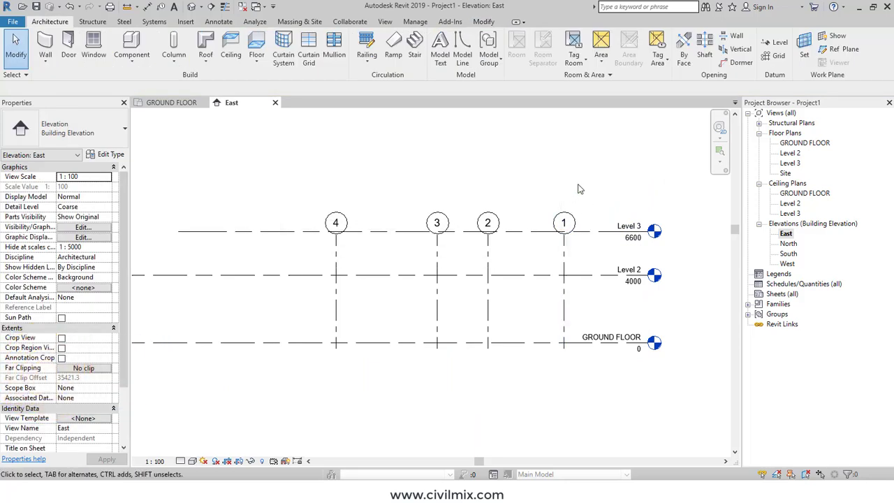
# Extend the four grid lines upward together so their bubbles sit above the Level 3 line
pyautogui.moveTo(599, 190); pyautogui.dragTo(332, 232)
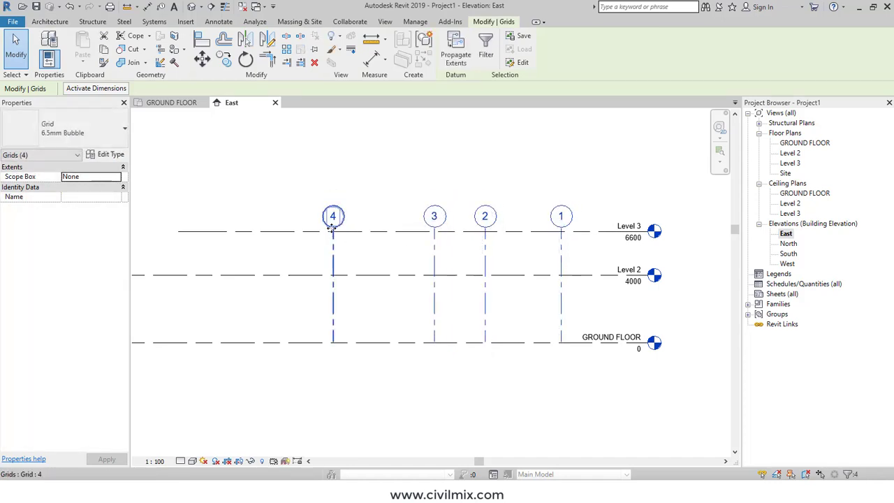
pyautogui.click(451, 193)
pyautogui.click(561, 235)
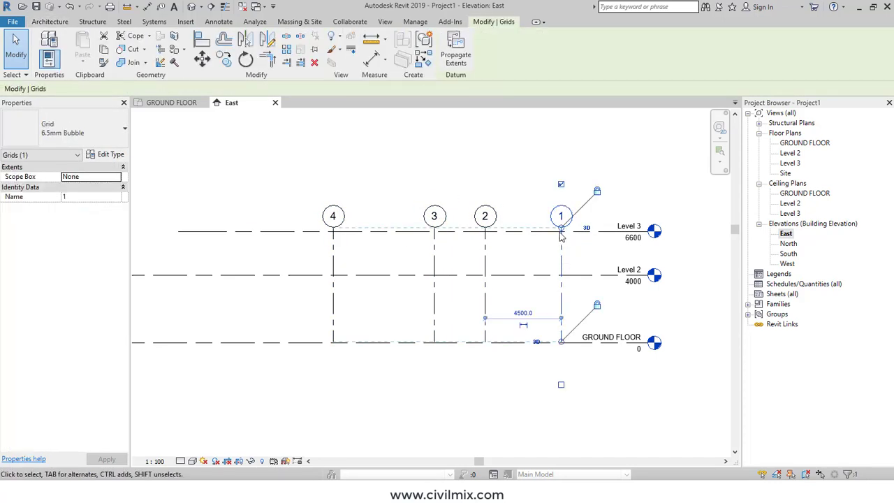
pyautogui.moveTo(560, 235); pyautogui.dragTo(557, 190)
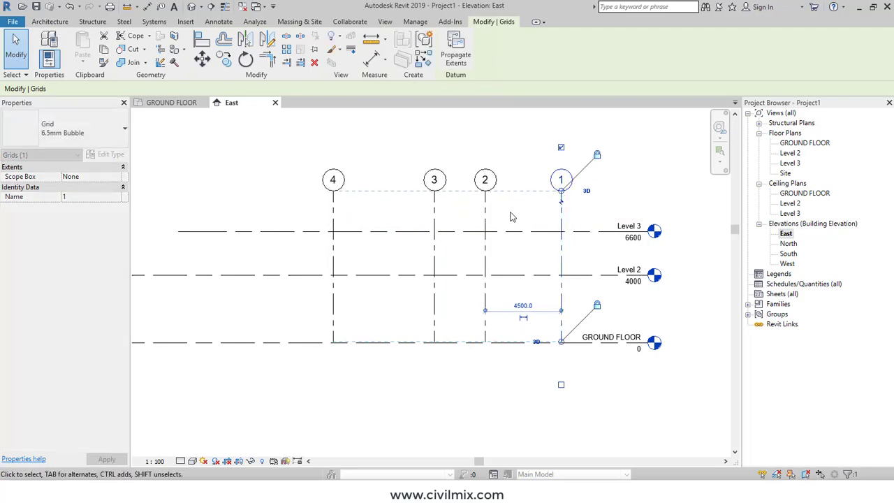
pyautogui.click(545, 204)
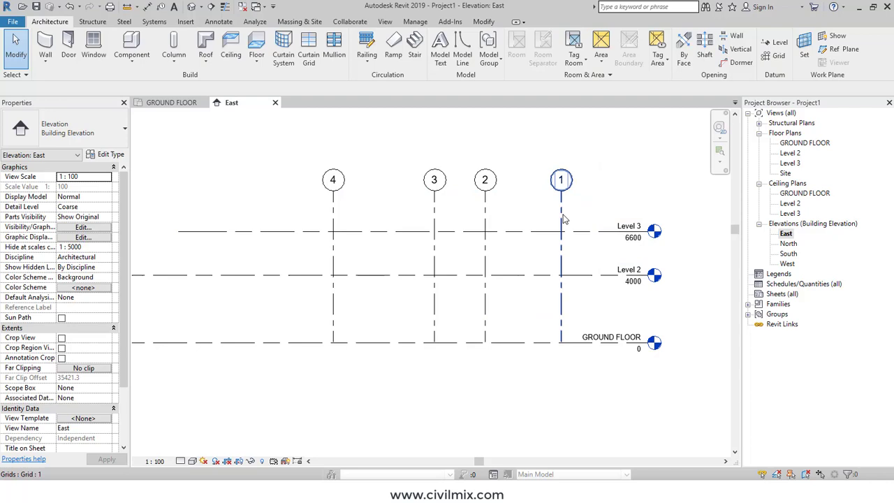
# Set the elevation of Level 2 to 3000 mm
pyautogui.click(582, 283)
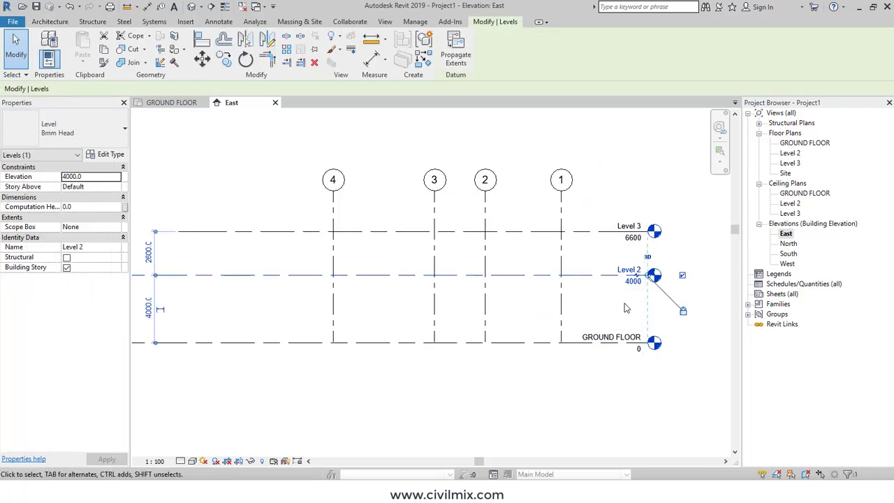
pyautogui.click(633, 281)
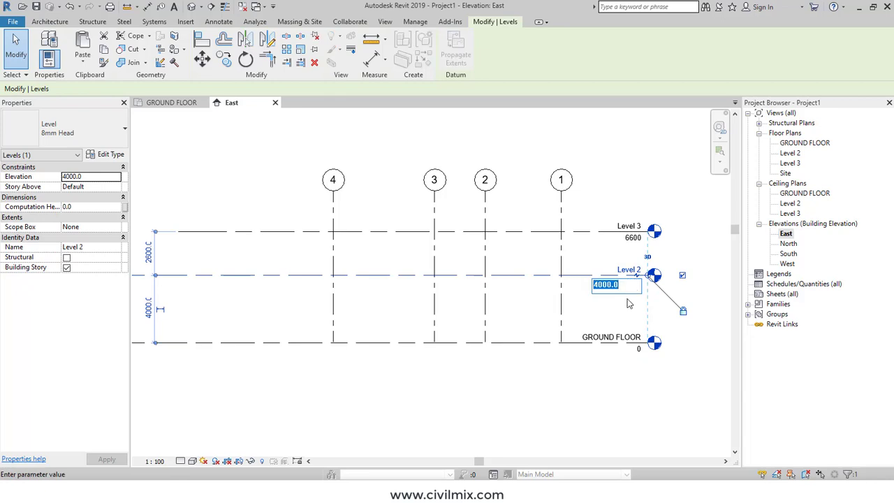
pyautogui.write('0')
pyautogui.press('Return')
# Set the elevation of Level 3 to 6000 mm and clear the selection
pyautogui.click(633, 239)
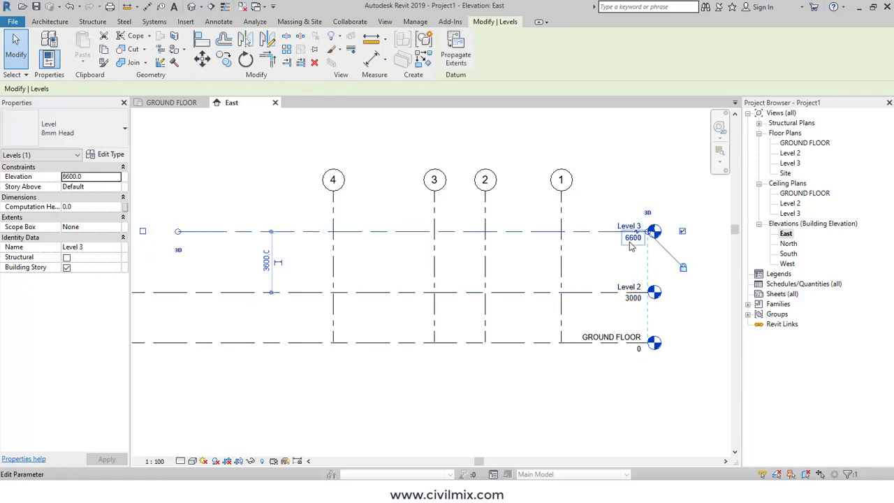
pyautogui.click(634, 239)
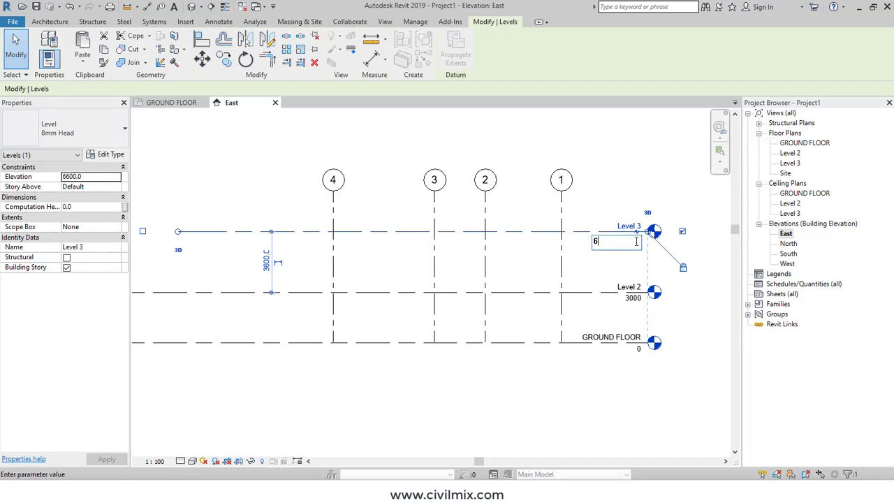
pyautogui.write('6000')
pyautogui.press('Return')
pyautogui.press('Escape')
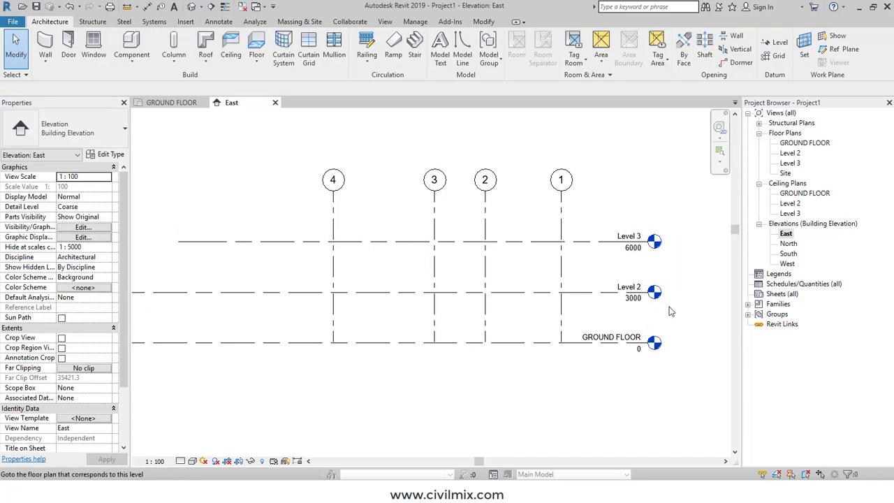
# Rename the Level 2 floor plan to ROOF LEVEL-1 and apply the new name to the corresponding level and views
pyautogui.click(634, 286)
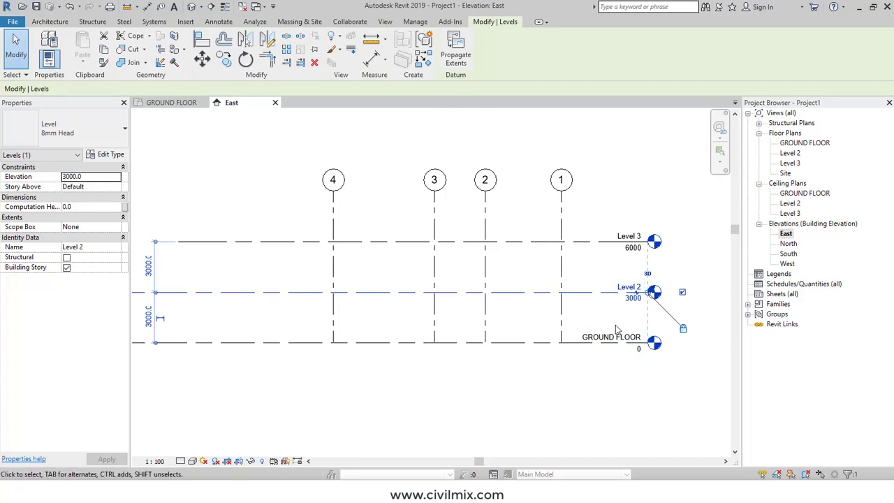
pyautogui.click(790, 153)
pyautogui.rightClick(790, 153)
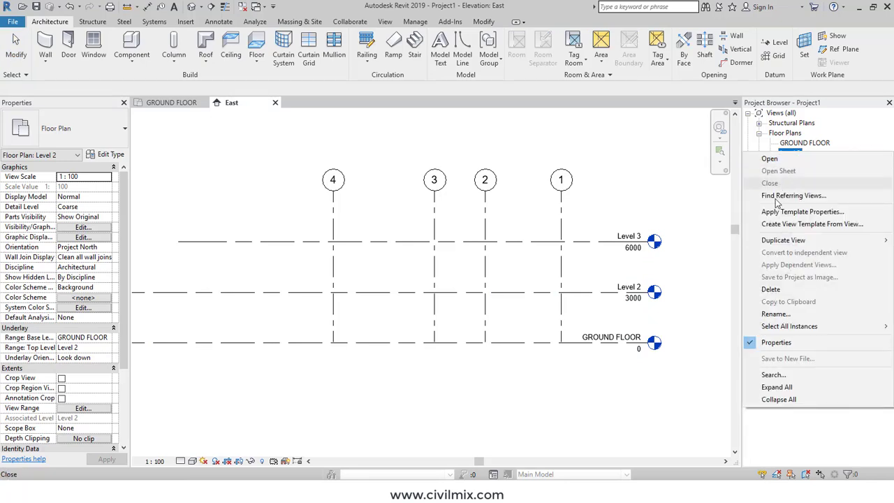
pyautogui.click(775, 314)
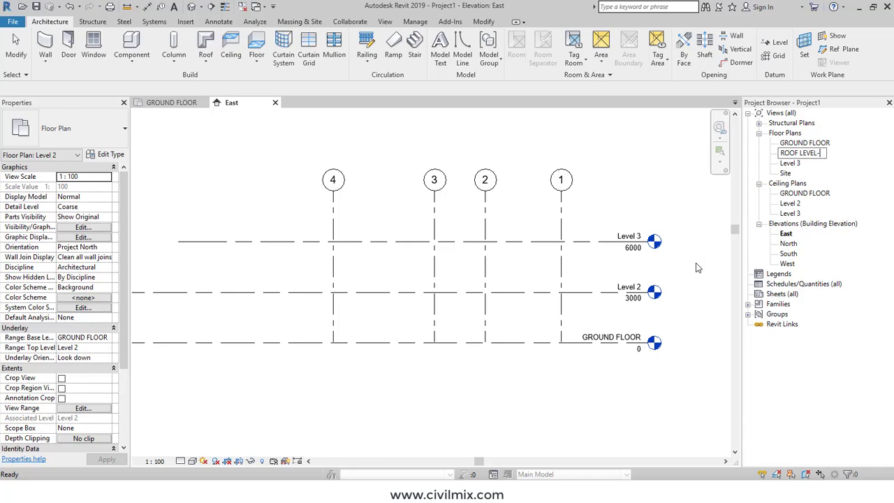
pyautogui.click(421, 292)
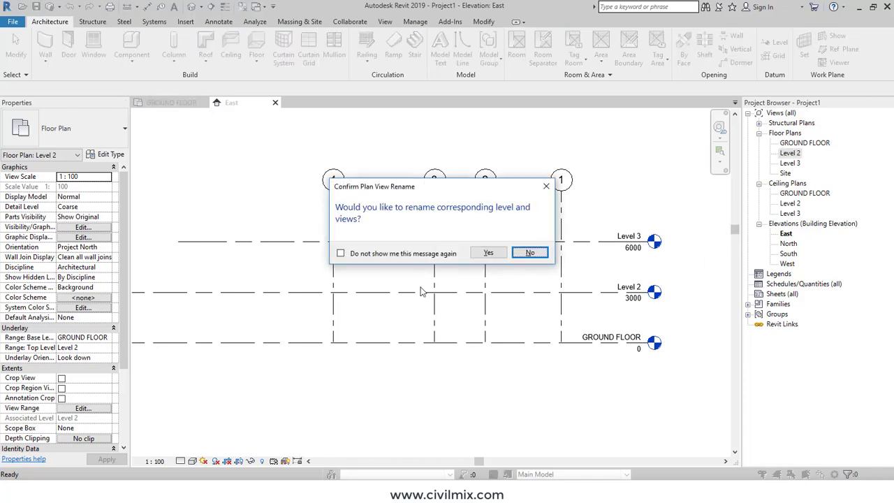
pyautogui.click(489, 253)
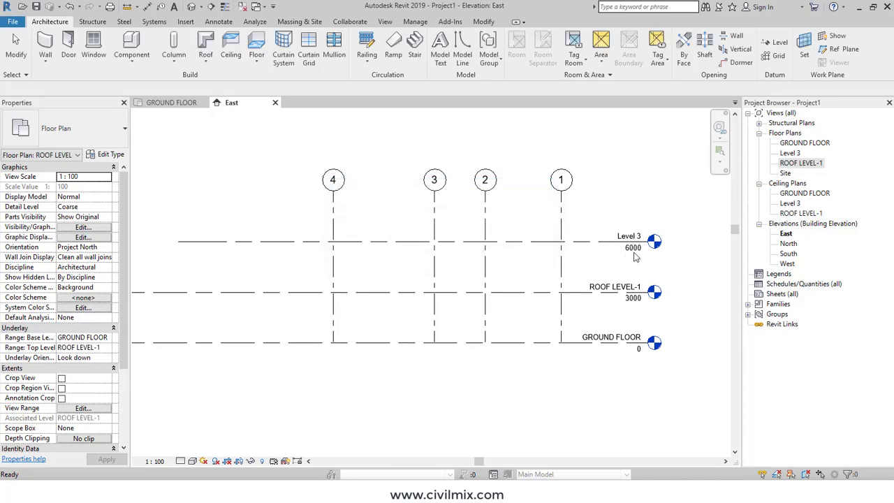
# In the GROUND FLOOR plan, place a continuous aligned dimension string across vertical grids 5, 6, 7 and 8 above grid 1
pyautogui.click(772, 254)
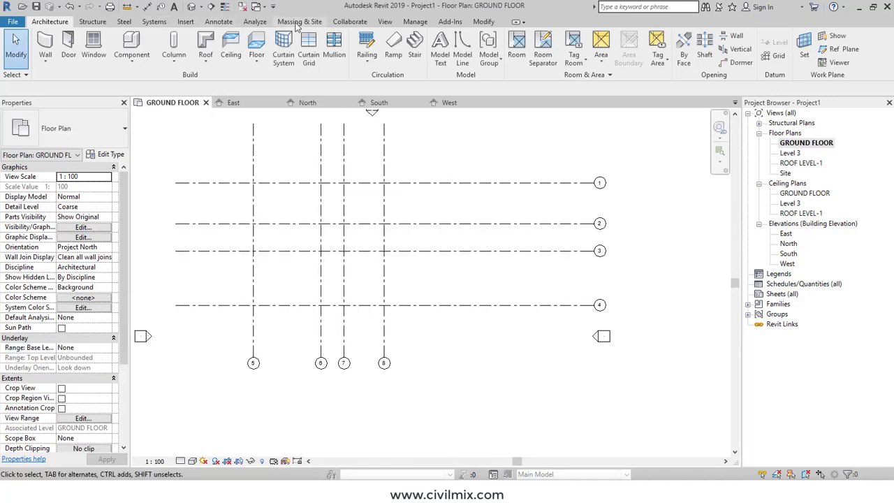
pyautogui.click(486, 21)
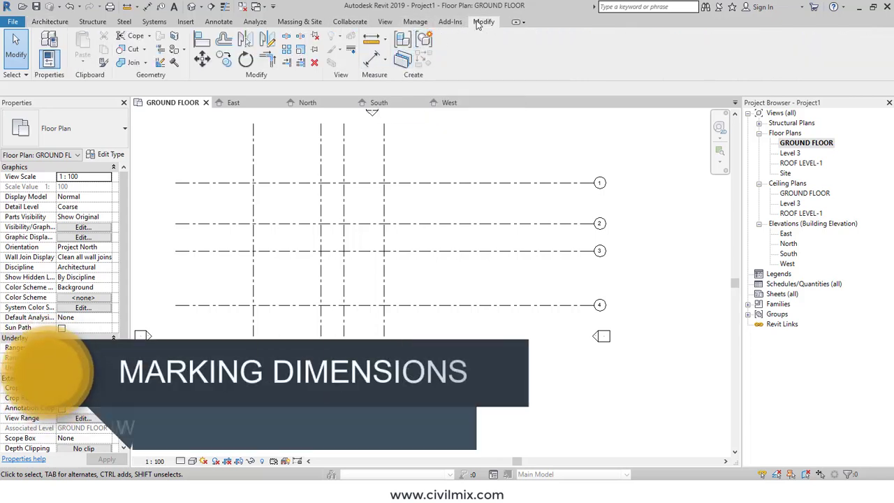
pyautogui.click(371, 58)
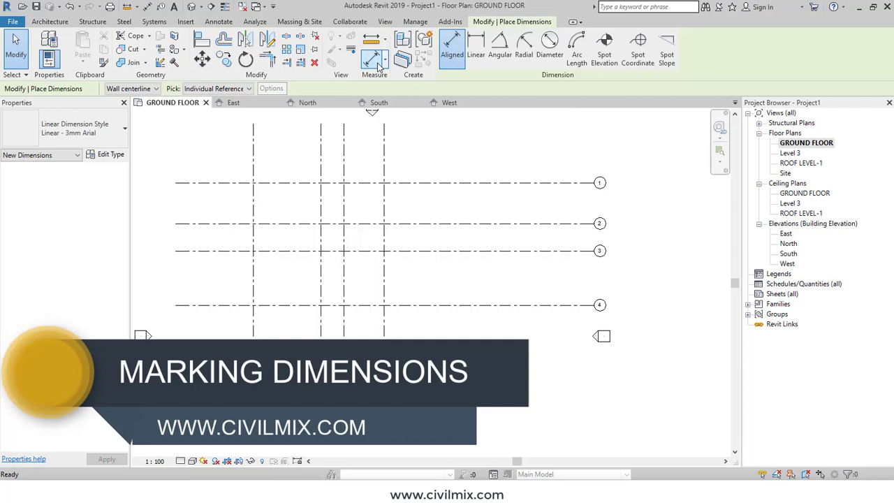
pyautogui.click(253, 173)
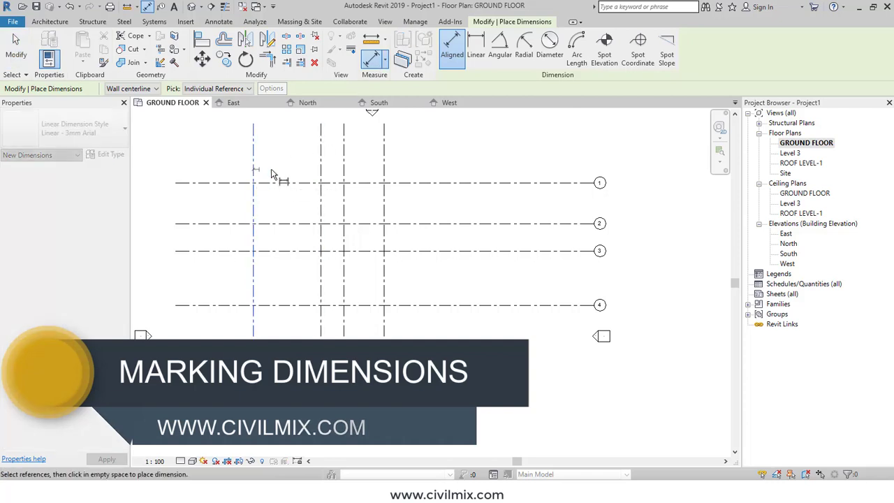
pyautogui.click(321, 173)
pyautogui.click(343, 176)
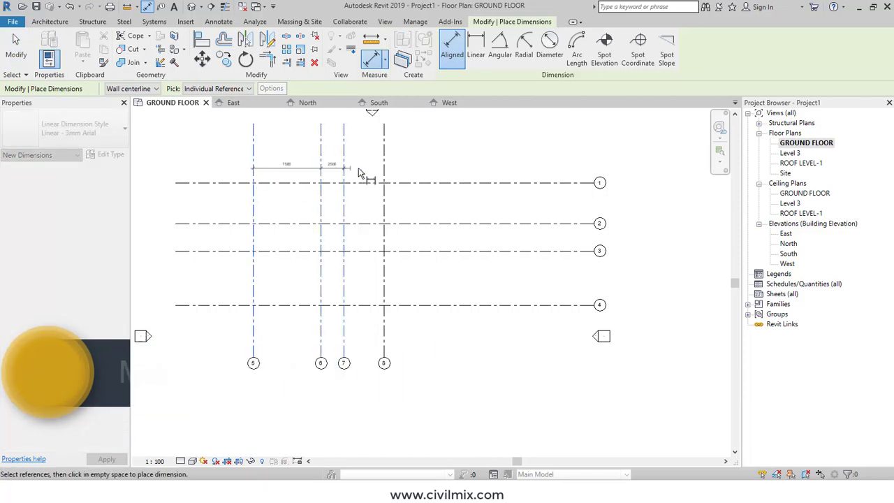
pyautogui.click(384, 172)
pyautogui.click(426, 175)
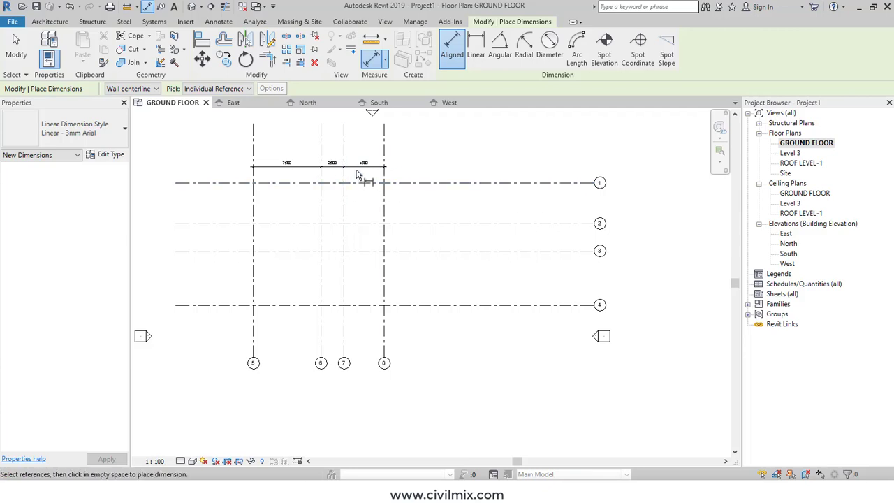
# Place a continuous aligned dimension string across horizontal grids 1 to 4, just beyond grid 8, and finish dimensioning
pyautogui.click(439, 183)
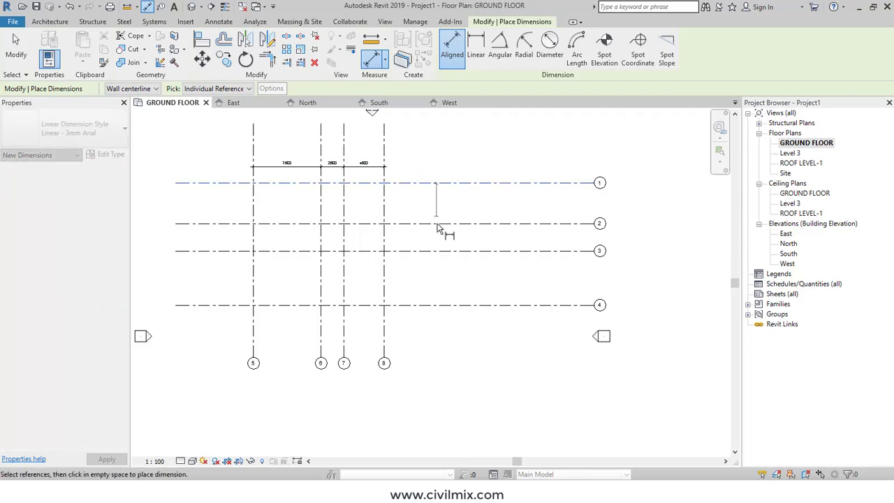
pyautogui.click(439, 223)
pyautogui.click(442, 251)
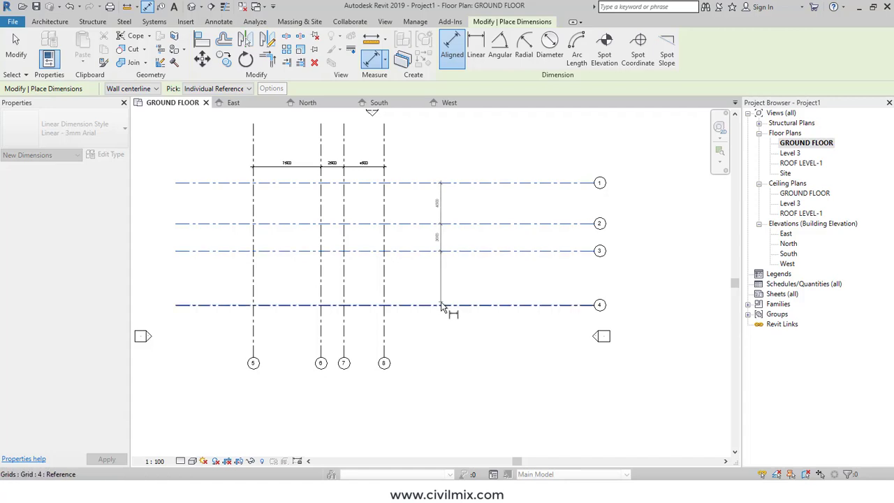
pyautogui.click(442, 304)
pyautogui.click(443, 336)
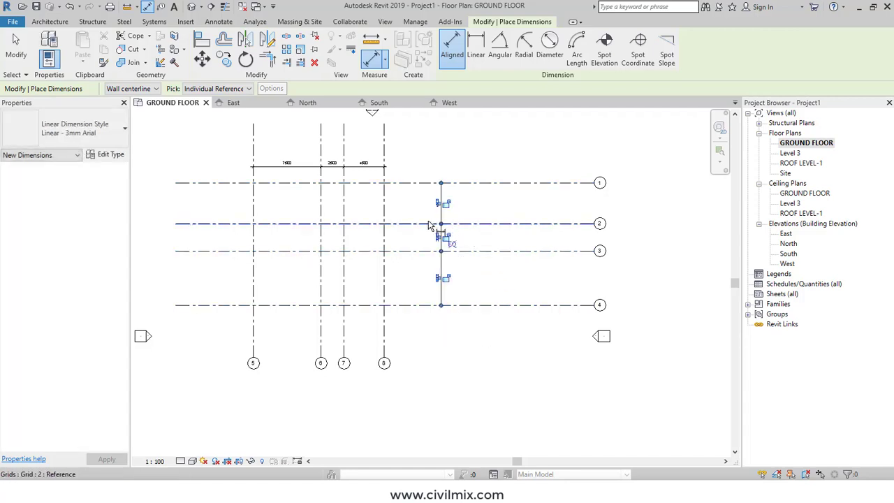
pyautogui.scroll(-1, 499, 231)
pyautogui.scroll(-1, 445, 225)
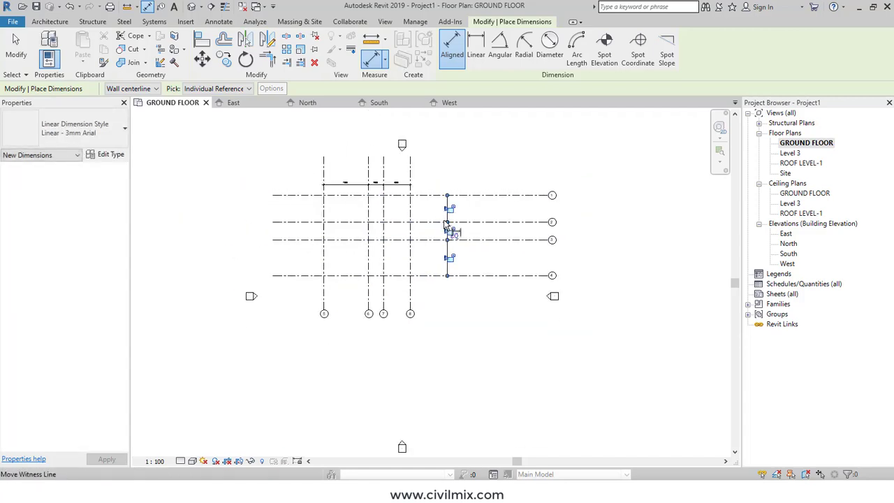
pyautogui.click(719, 128)
pyautogui.moveTo(510, 159); pyautogui.dragTo(322, 302)
pyautogui.press('Escape')
# Change the project's length units to feet and fractional inches and apply them to the grid dimensions
pyautogui.click(415, 21)
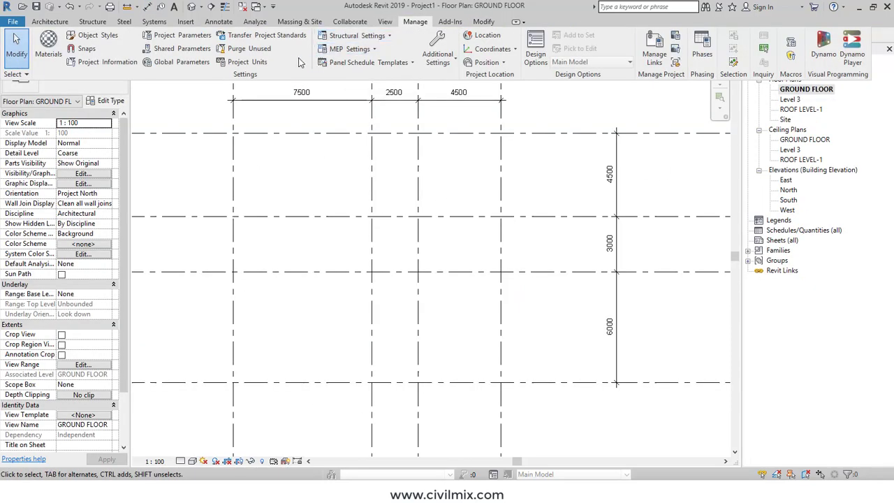
pyautogui.click(250, 63)
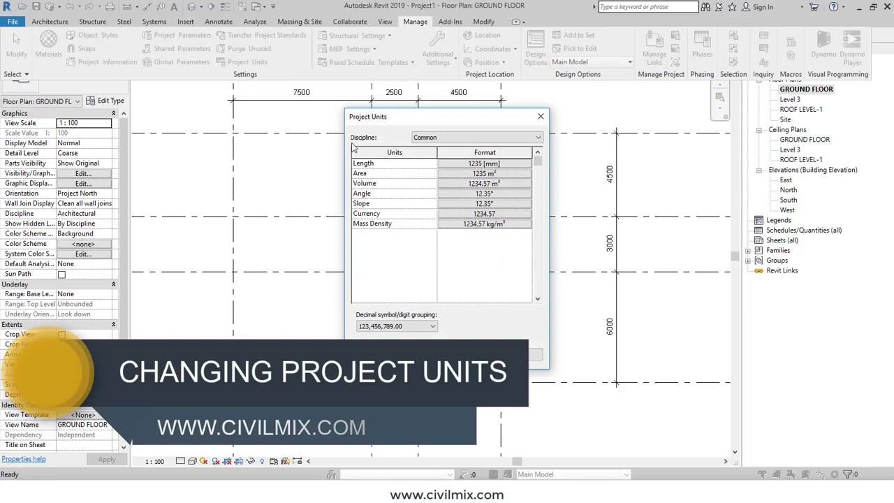
pyautogui.click(485, 164)
pyautogui.click(477, 184)
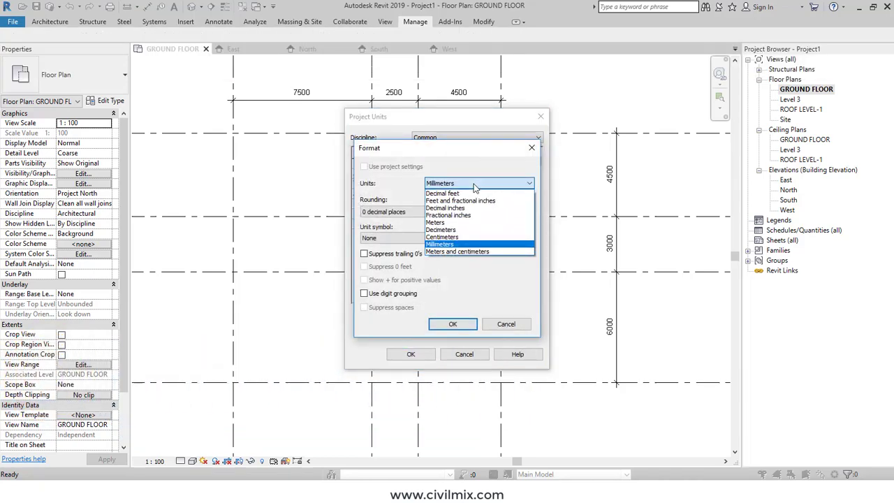
pyautogui.click(453, 193)
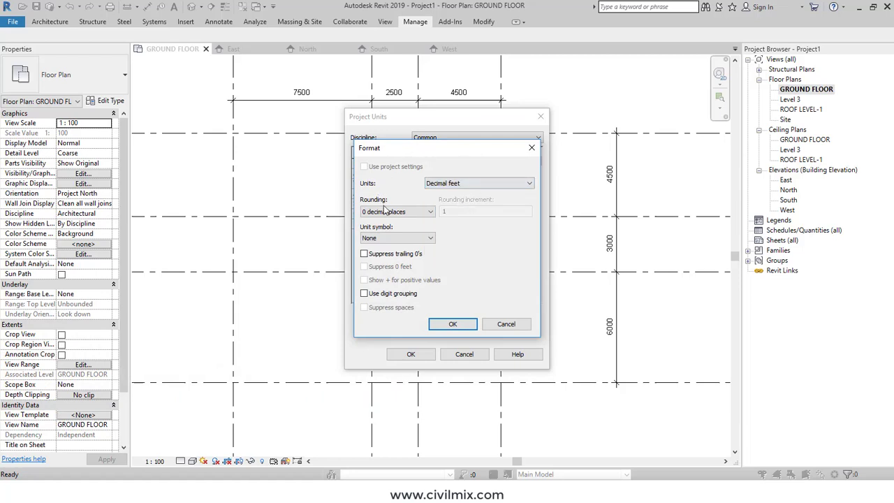
pyautogui.click(444, 185)
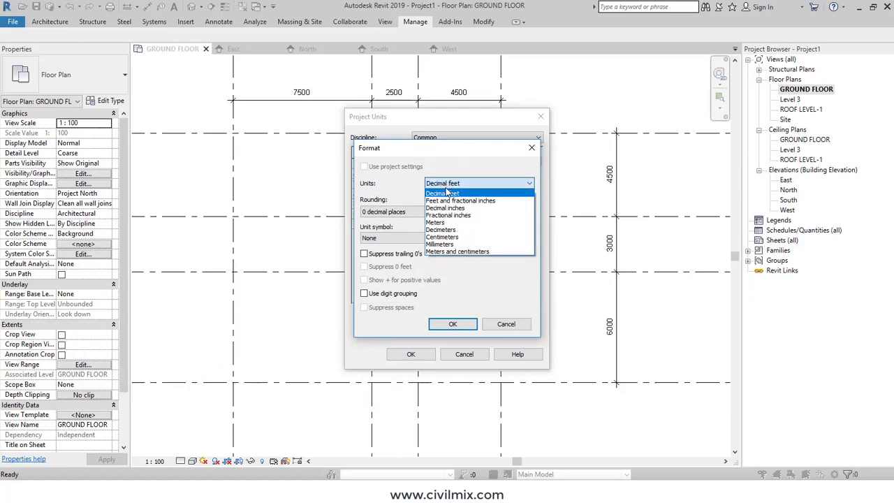
pyautogui.click(448, 201)
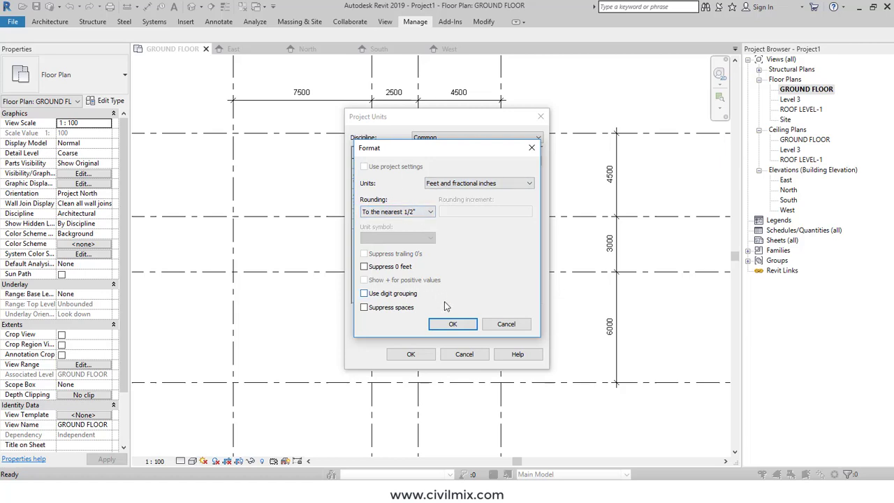
pyautogui.click(452, 325)
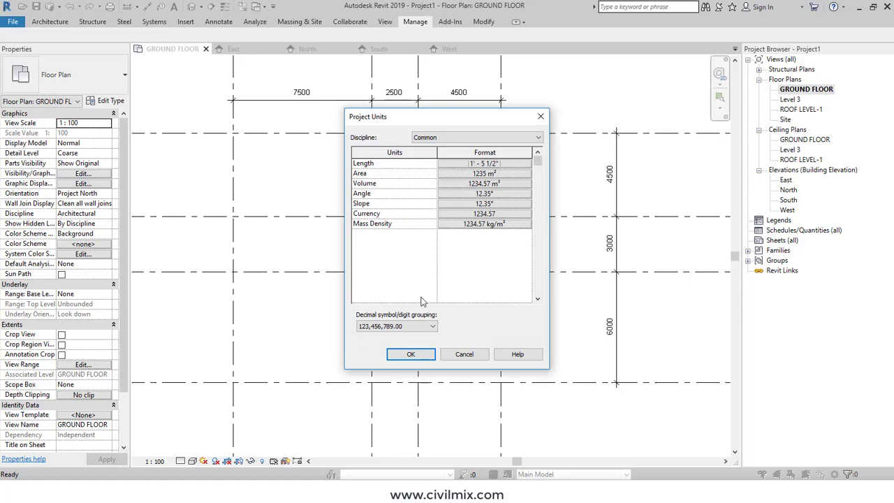
pyautogui.click(411, 355)
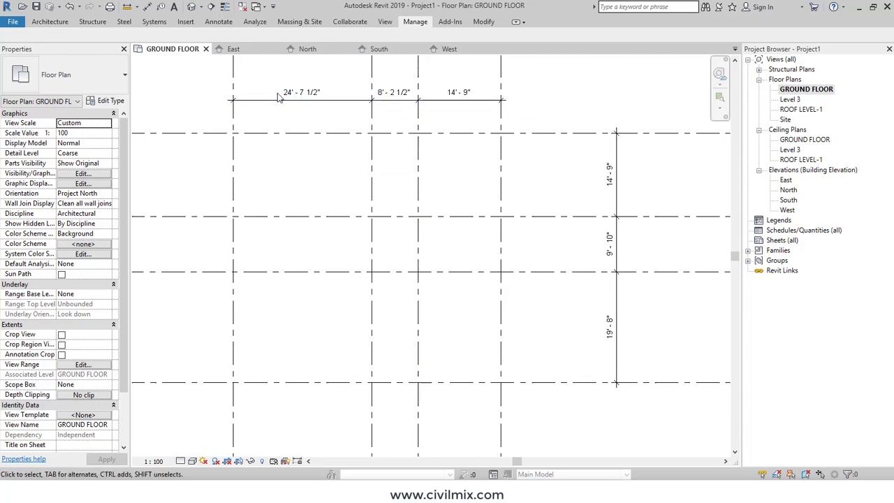
# Set the project's length units back to millimeters with 0 decimal places and apply the project units
pyautogui.click(415, 22)
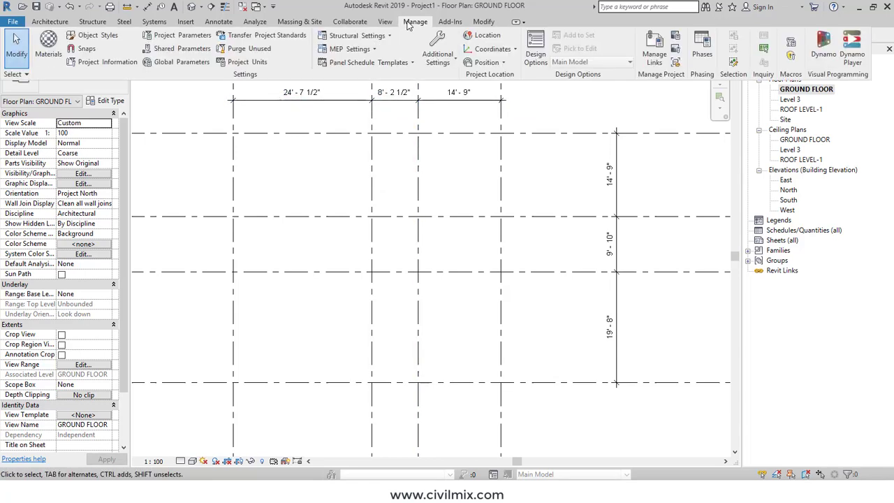
pyautogui.click(243, 63)
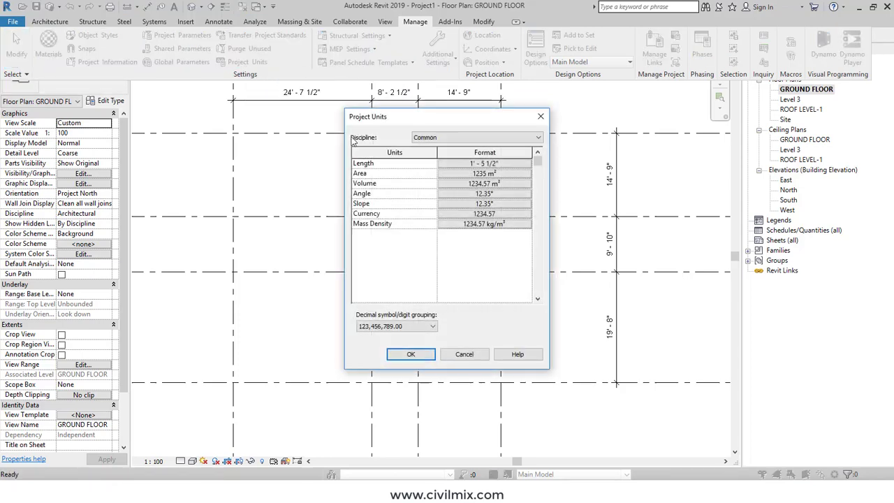
pyautogui.click(488, 165)
pyautogui.click(489, 183)
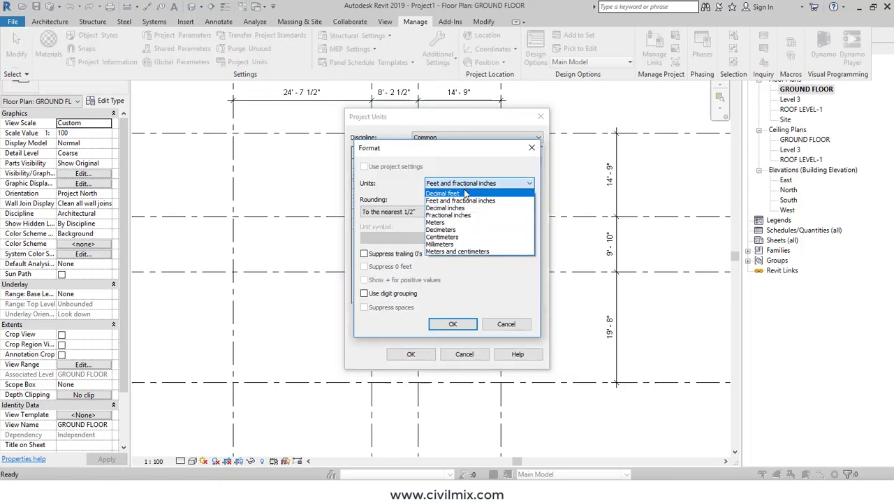
pyautogui.click(442, 244)
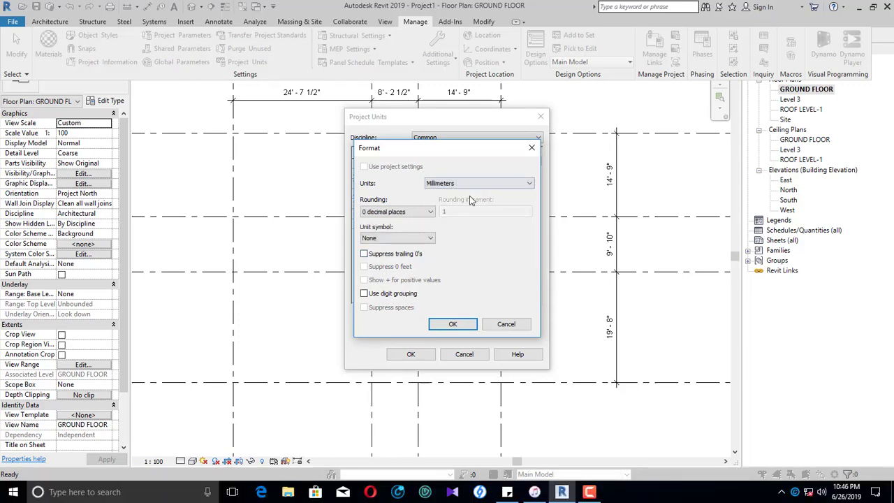
pyautogui.click(453, 324)
pyautogui.click(411, 354)
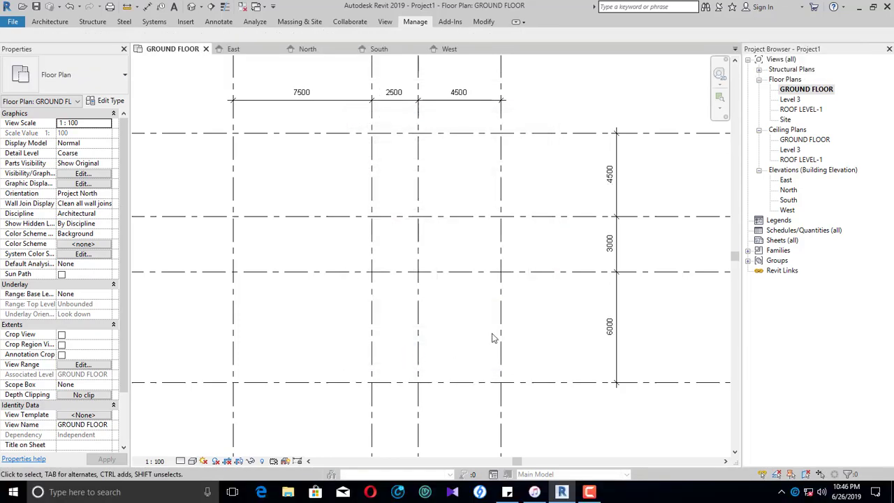